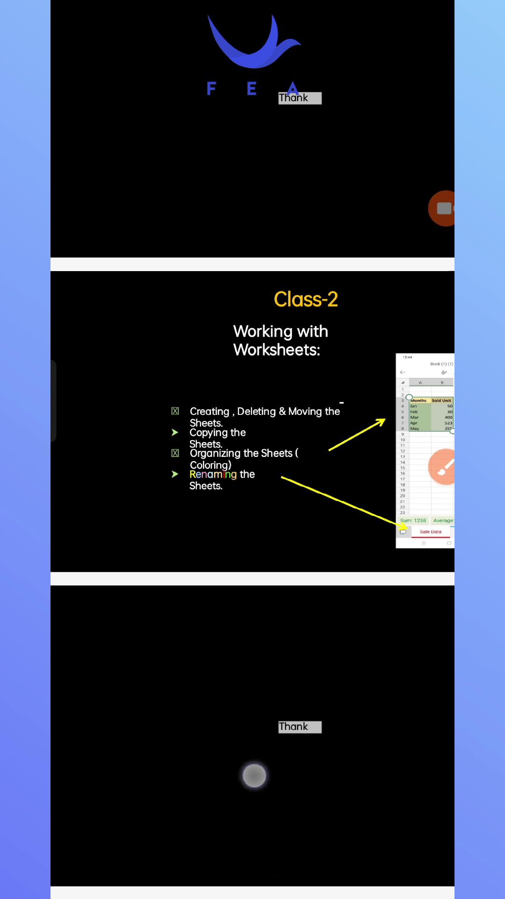
Step: Leave the slide video and bring the Excel workbook back full screen on Sheet3
{"action": "key", "text": "Home"}
{"action": "key", "text": "super"}
{"action": "left_click_drag", "start_coordinate": [105, 426], "coordinate": [250, 426]}
{"action": "left_click", "coordinate": [250, 426]}
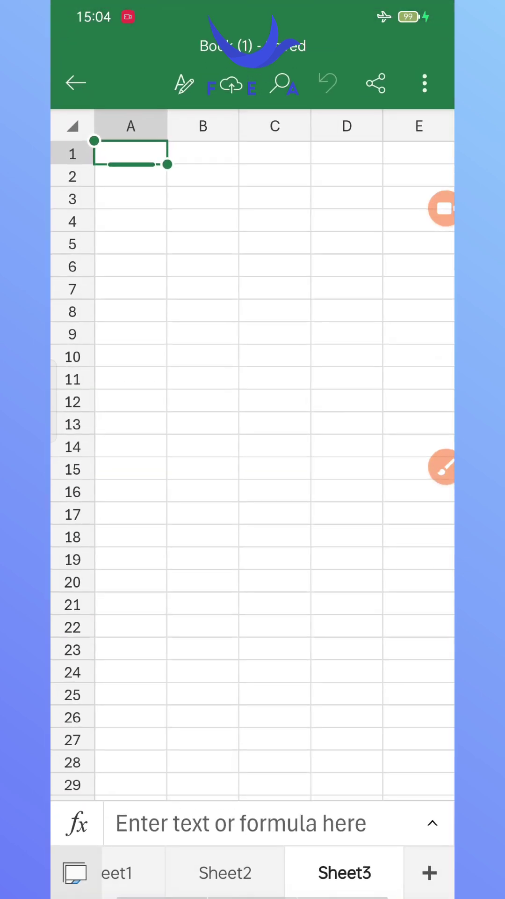
{"action": "left_click", "coordinate": [443, 467]}
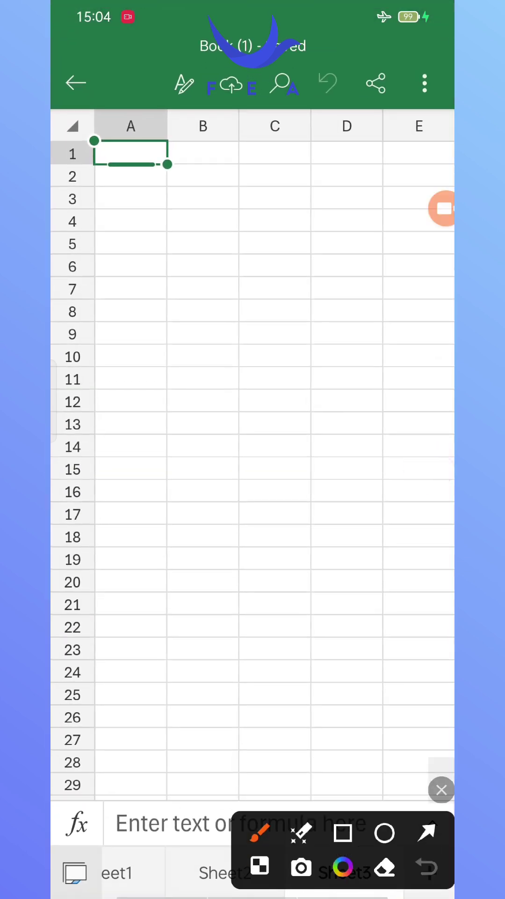
{"action": "mouse_move", "coordinate": [149, 240]}
{"action": "left_mouse_down"}
{"action": "mouse_move", "coordinate": [171, 518]}
{"action": "mouse_move", "coordinate": [315, 225]}
{"action": "mouse_move", "coordinate": [350, 500]}
{"action": "mouse_move", "coordinate": [174, 517]}
{"action": "left_mouse_up"}
{"action": "mouse_move", "coordinate": [147, 256]}
{"action": "left_mouse_down"}
{"action": "mouse_move", "coordinate": [303, 233]}
{"action": "mouse_move", "coordinate": [308, 241]}
{"action": "left_mouse_up"}
{"action": "left_click_drag", "start_coordinate": [140, 301], "coordinate": [303, 266]}
{"action": "left_click_drag", "start_coordinate": [146, 256], "coordinate": [314, 231]}
{"action": "left_click_drag", "start_coordinate": [176, 268], "coordinate": [303, 259]}
{"action": "left_click_drag", "start_coordinate": [179, 231], "coordinate": [354, 492]}
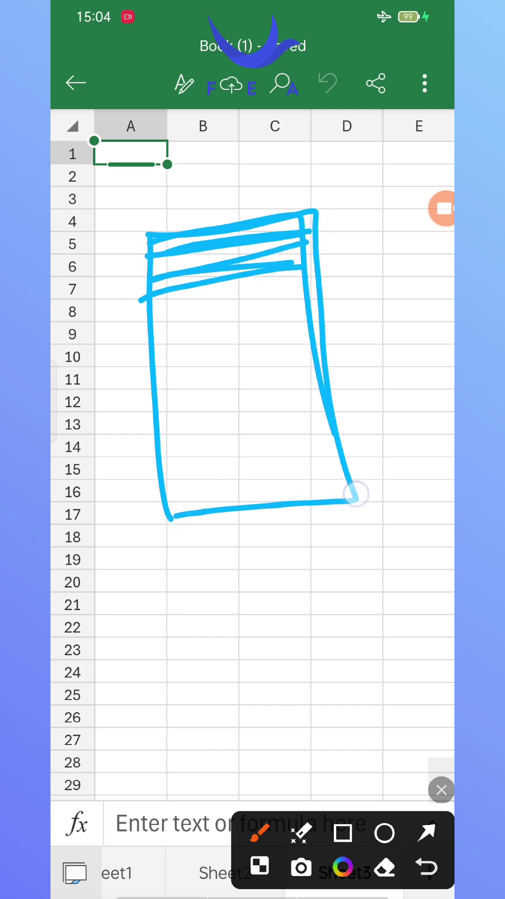
{"action": "mouse_move", "coordinate": [175, 267]}
{"action": "left_mouse_down"}
{"action": "mouse_move", "coordinate": [301, 305]}
{"action": "mouse_move", "coordinate": [329, 481]}
{"action": "left_mouse_up"}
{"action": "mouse_move", "coordinate": [218, 249]}
{"action": "left_mouse_down"}
{"action": "mouse_move", "coordinate": [307, 277]}
{"action": "mouse_move", "coordinate": [332, 500]}
{"action": "left_mouse_up"}
{"action": "left_click_drag", "start_coordinate": [249, 265], "coordinate": [335, 509]}
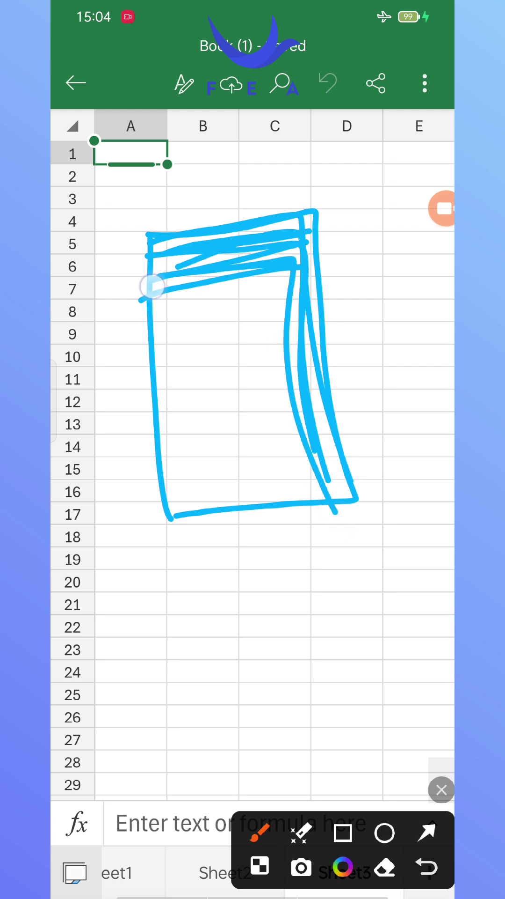
{"action": "left_click_drag", "start_coordinate": [192, 285], "coordinate": [305, 492]}
{"action": "left_click_drag", "start_coordinate": [166, 297], "coordinate": [303, 518]}
{"action": "mouse_move", "coordinate": [154, 327]}
{"action": "left_mouse_down"}
{"action": "mouse_move", "coordinate": [273, 513]}
{"action": "mouse_move", "coordinate": [279, 492]}
{"action": "left_mouse_up"}
{"action": "left_click_drag", "start_coordinate": [174, 391], "coordinate": [231, 548]}
{"action": "mouse_move", "coordinate": [169, 247]}
{"action": "left_mouse_down"}
{"action": "mouse_move", "coordinate": [307, 255]}
{"action": "mouse_move", "coordinate": [214, 513]}
{"action": "left_mouse_up"}
{"action": "left_click_drag", "start_coordinate": [152, 342], "coordinate": [178, 435]}
{"action": "left_click_drag", "start_coordinate": [318, 213], "coordinate": [333, 214]}
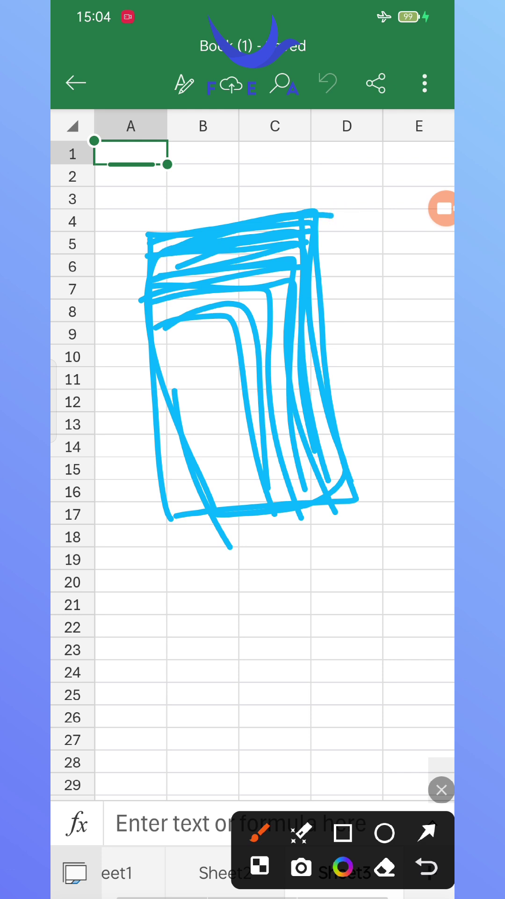
{"action": "mouse_move", "coordinate": [188, 578]}
{"action": "left_mouse_down"}
{"action": "mouse_move", "coordinate": [237, 566]}
{"action": "mouse_move", "coordinate": [296, 610]}
{"action": "mouse_move", "coordinate": [347, 632]}
{"action": "left_mouse_up"}
{"action": "left_click_drag", "start_coordinate": [215, 697], "coordinate": [214, 807]}
{"action": "mouse_move", "coordinate": [221, 666]}
{"action": "left_mouse_down"}
{"action": "mouse_move", "coordinate": [286, 792]}
{"action": "mouse_move", "coordinate": [222, 664]}
{"action": "mouse_move", "coordinate": [235, 794]}
{"action": "left_mouse_up"}
{"action": "mouse_move", "coordinate": [250, 667]}
{"action": "left_mouse_down"}
{"action": "mouse_move", "coordinate": [238, 801]}
{"action": "mouse_move", "coordinate": [261, 779]}
{"action": "left_mouse_up"}
{"action": "left_click_drag", "start_coordinate": [278, 662], "coordinate": [292, 772]}
{"action": "mouse_move", "coordinate": [301, 709]}
{"action": "left_mouse_down"}
{"action": "mouse_move", "coordinate": [288, 772]}
{"action": "mouse_move", "coordinate": [363, 654]}
{"action": "mouse_move", "coordinate": [344, 682]}
{"action": "mouse_move", "coordinate": [392, 658]}
{"action": "left_mouse_up"}
{"action": "mouse_move", "coordinate": [287, 618]}
{"action": "left_mouse_down"}
{"action": "mouse_move", "coordinate": [330, 630]}
{"action": "mouse_move", "coordinate": [372, 628]}
{"action": "mouse_move", "coordinate": [349, 667]}
{"action": "left_mouse_up"}
{"action": "left_click_drag", "start_coordinate": [372, 618], "coordinate": [394, 628]}
{"action": "left_click_drag", "start_coordinate": [414, 571], "coordinate": [415, 635]}
{"action": "left_click_drag", "start_coordinate": [443, 593], "coordinate": [446, 625]}
{"action": "left_click", "coordinate": [442, 789]}
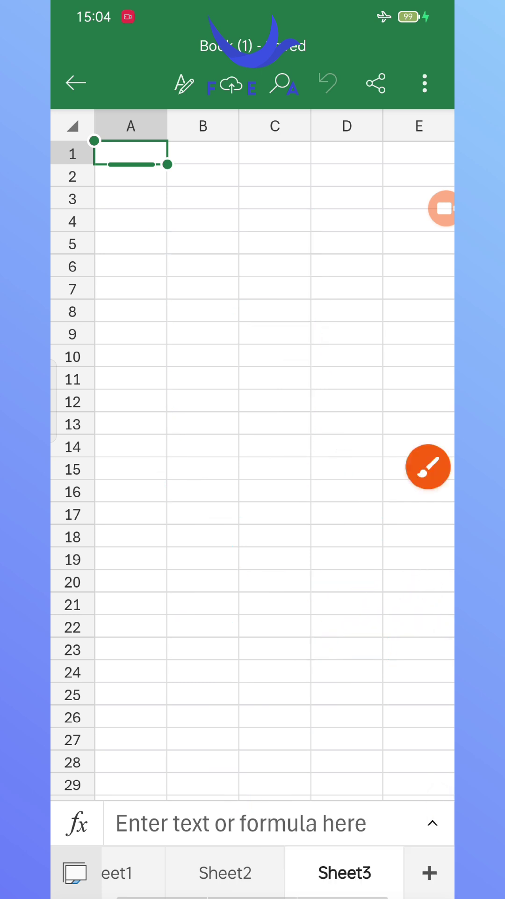
{"action": "left_click", "coordinate": [429, 466]}
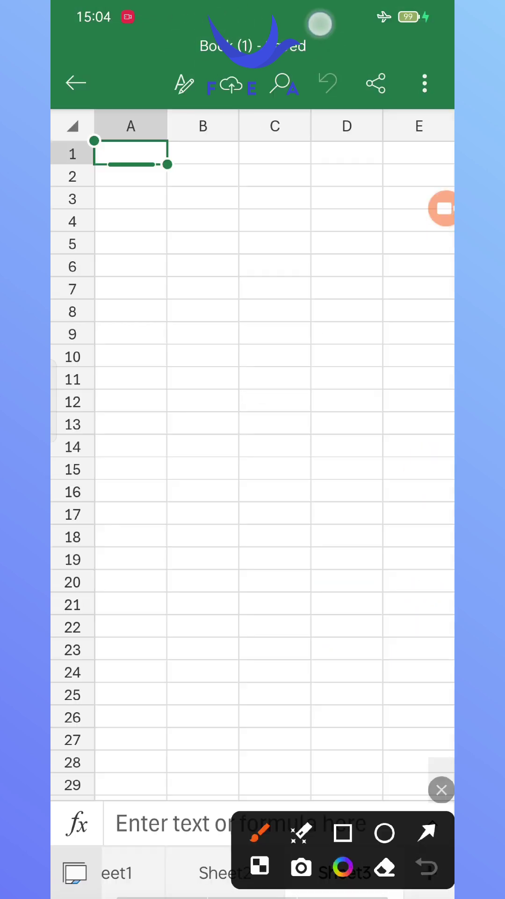
{"action": "mouse_move", "coordinate": [317, 77]}
{"action": "left_mouse_down"}
{"action": "mouse_move", "coordinate": [170, 36]}
{"action": "mouse_move", "coordinate": [300, 35]}
{"action": "left_mouse_up"}
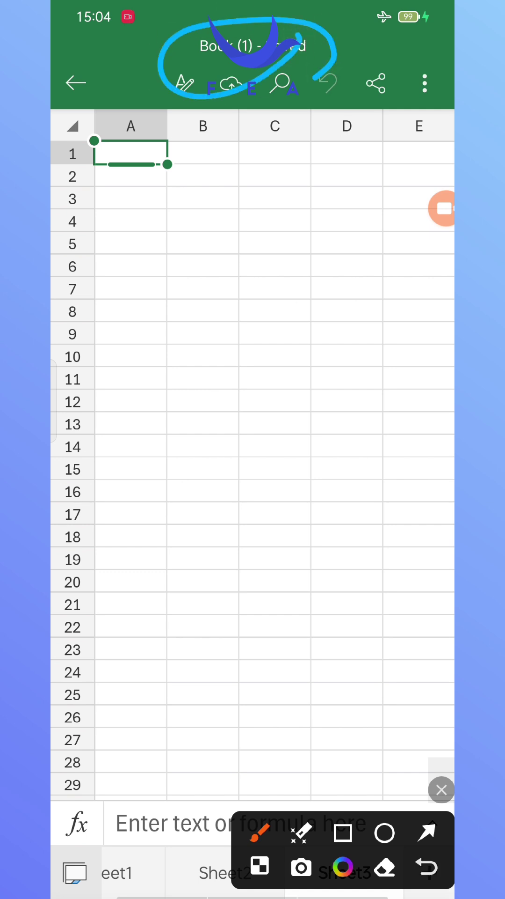
{"action": "left_click", "coordinate": [442, 789]}
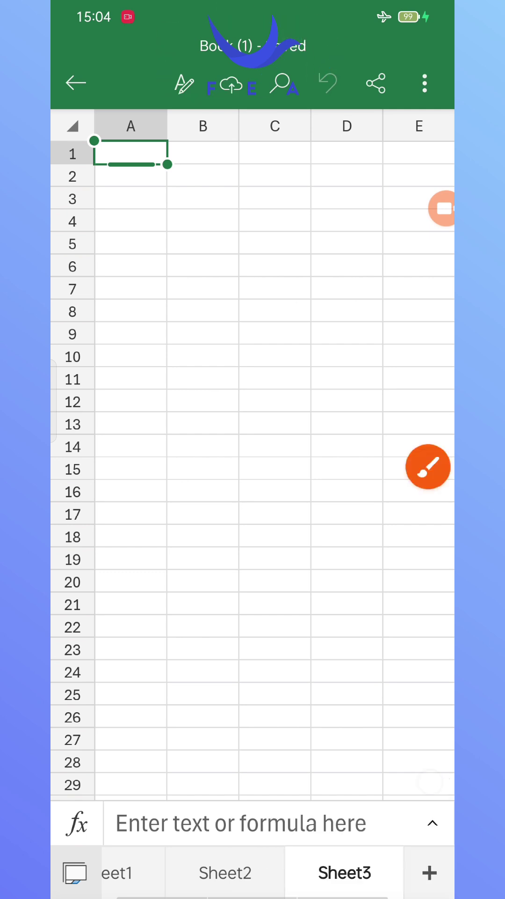
{"action": "mouse_move", "coordinate": [208, 856]}
{"action": "left_mouse_down"}
{"action": "mouse_move", "coordinate": [281, 877]}
{"action": "mouse_move", "coordinate": [183, 882]}
{"action": "left_mouse_up"}
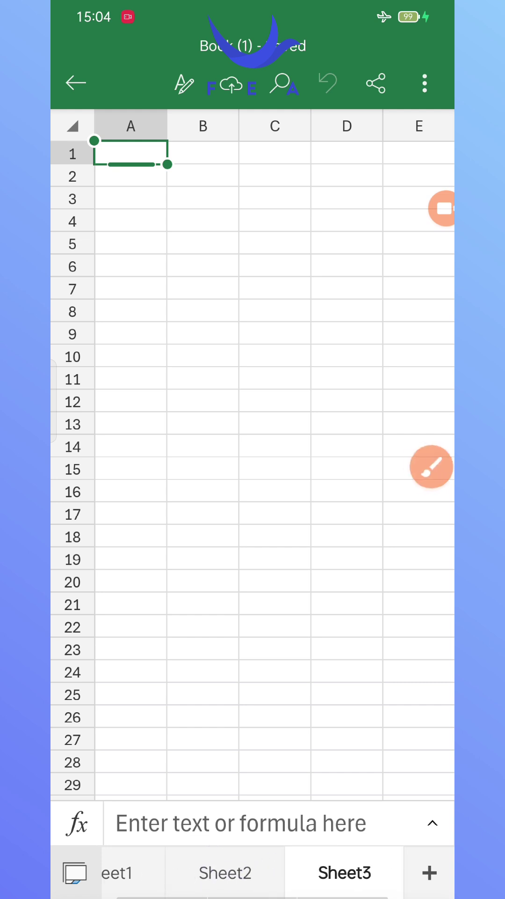
{"action": "left_click", "coordinate": [428, 466]}
{"action": "left_click_drag", "start_coordinate": [170, 245], "coordinate": [176, 302]}
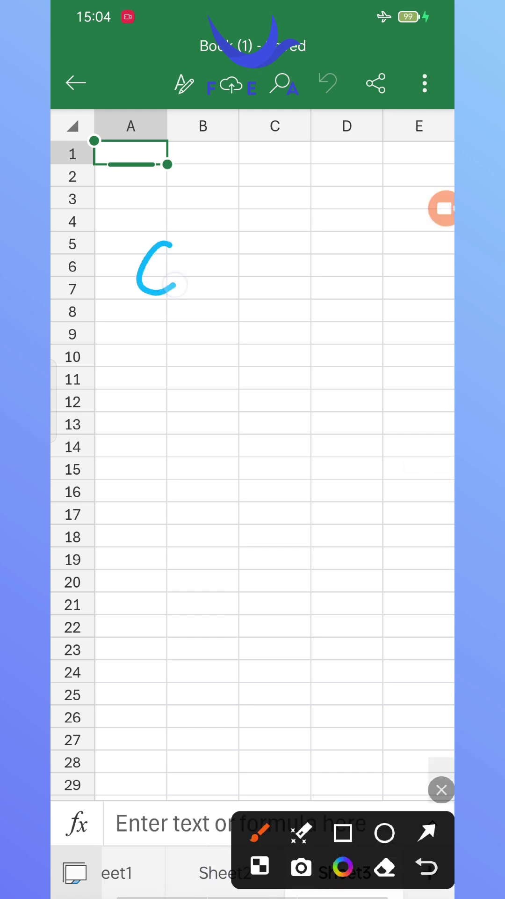
{"action": "mouse_move", "coordinate": [140, 242]}
{"action": "left_mouse_down"}
{"action": "mouse_move", "coordinate": [149, 325]}
{"action": "mouse_move", "coordinate": [316, 211]}
{"action": "left_mouse_up"}
{"action": "left_click_drag", "start_coordinate": [161, 358], "coordinate": [167, 425]}
{"action": "mouse_move", "coordinate": [219, 383]}
{"action": "left_mouse_down"}
{"action": "mouse_move", "coordinate": [237, 365]}
{"action": "mouse_move", "coordinate": [288, 393]}
{"action": "mouse_move", "coordinate": [317, 372]}
{"action": "left_mouse_up"}
{"action": "mouse_move", "coordinate": [149, 495]}
{"action": "left_mouse_down"}
{"action": "mouse_move", "coordinate": [167, 571]}
{"action": "mouse_move", "coordinate": [200, 541]}
{"action": "mouse_move", "coordinate": [211, 488]}
{"action": "mouse_move", "coordinate": [253, 488]}
{"action": "mouse_move", "coordinate": [274, 464]}
{"action": "mouse_move", "coordinate": [309, 450]}
{"action": "mouse_move", "coordinate": [357, 465]}
{"action": "mouse_move", "coordinate": [379, 347]}
{"action": "left_mouse_up"}
{"action": "left_click_drag", "start_coordinate": [309, 260], "coordinate": [414, 165]}
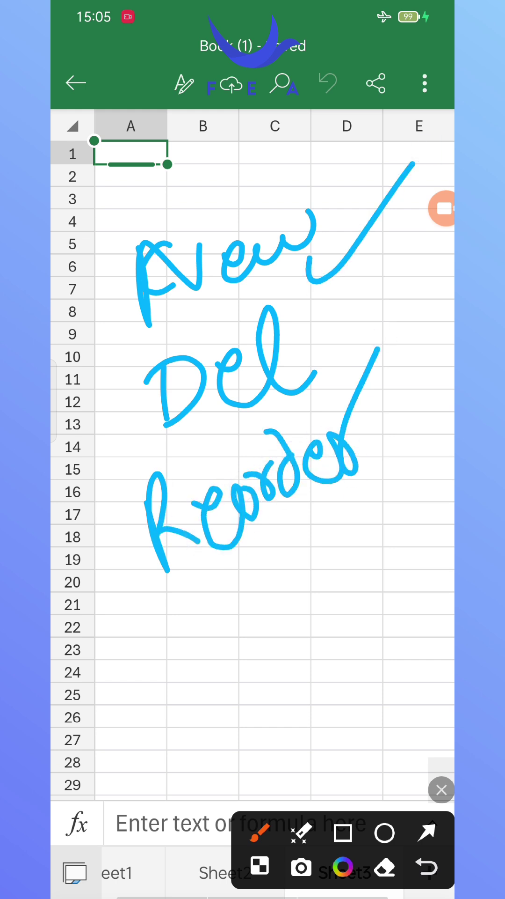
{"action": "mouse_move", "coordinate": [362, 851]}
{"action": "left_mouse_down"}
{"action": "mouse_move", "coordinate": [237, 331]}
{"action": "mouse_move", "coordinate": [225, 198]}
{"action": "left_mouse_up"}
{"action": "left_click", "coordinate": [206, 213]}
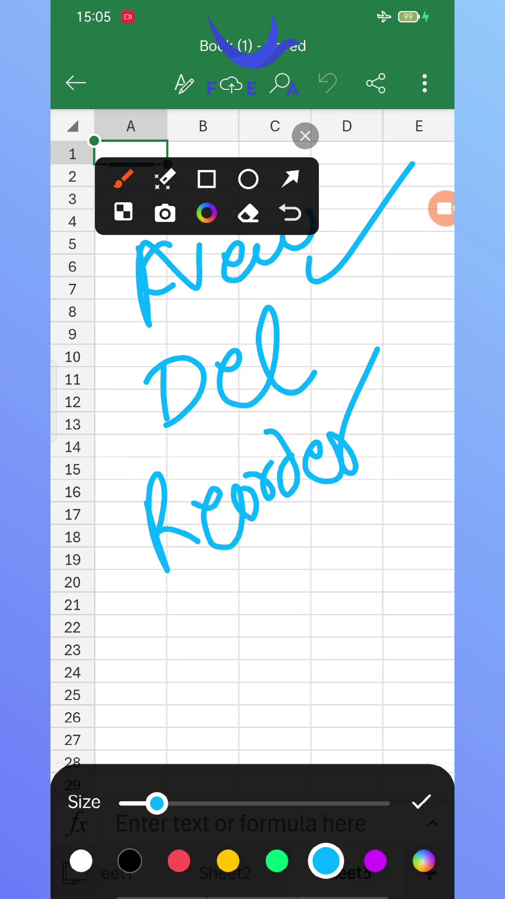
{"action": "left_click", "coordinate": [179, 859]}
{"action": "left_click", "coordinate": [421, 801]}
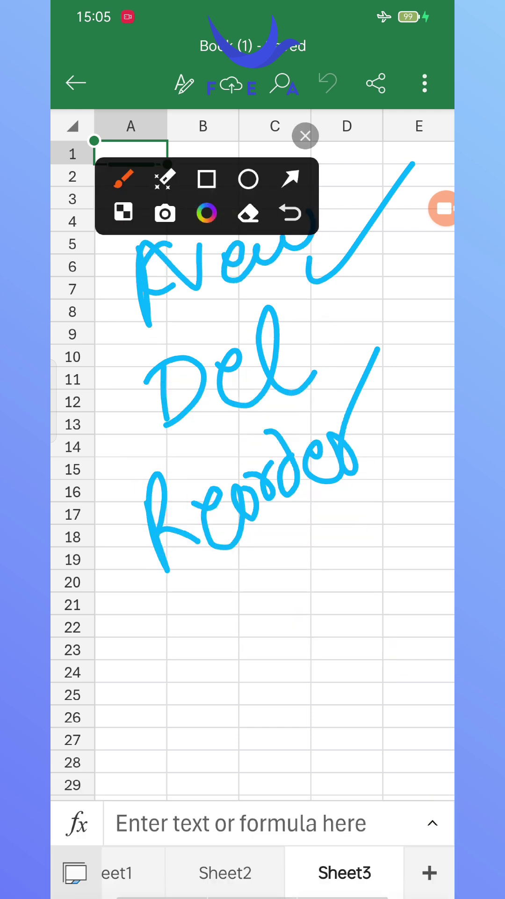
{"action": "left_click_drag", "start_coordinate": [370, 694], "coordinate": [430, 871]}
{"action": "mouse_move", "coordinate": [400, 838]}
{"action": "left_mouse_down"}
{"action": "mouse_move", "coordinate": [430, 871]}
{"action": "mouse_move", "coordinate": [429, 864]}
{"action": "left_mouse_up"}
Step: Close the pen toolbar and insert a blank Sheet5 after Sheet3
{"action": "left_click", "coordinate": [430, 844]}
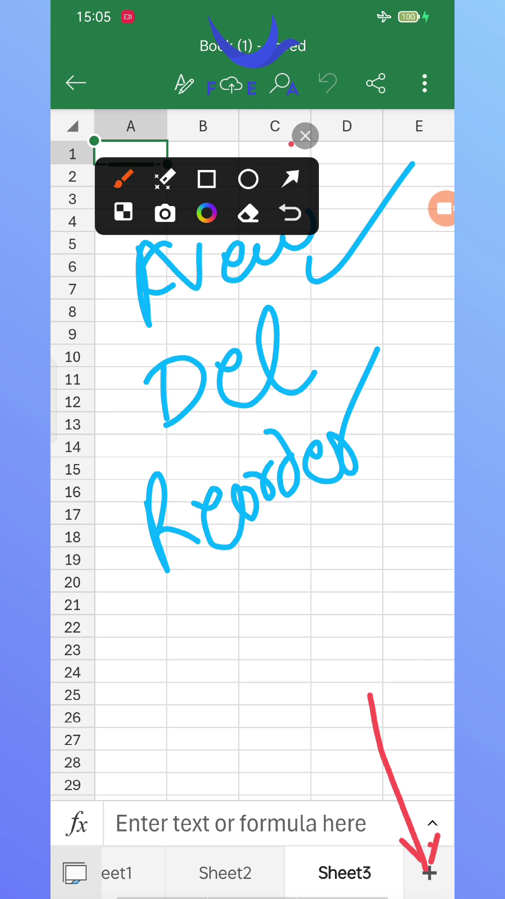
{"action": "left_click", "coordinate": [306, 136]}
{"action": "left_click", "coordinate": [430, 872]}
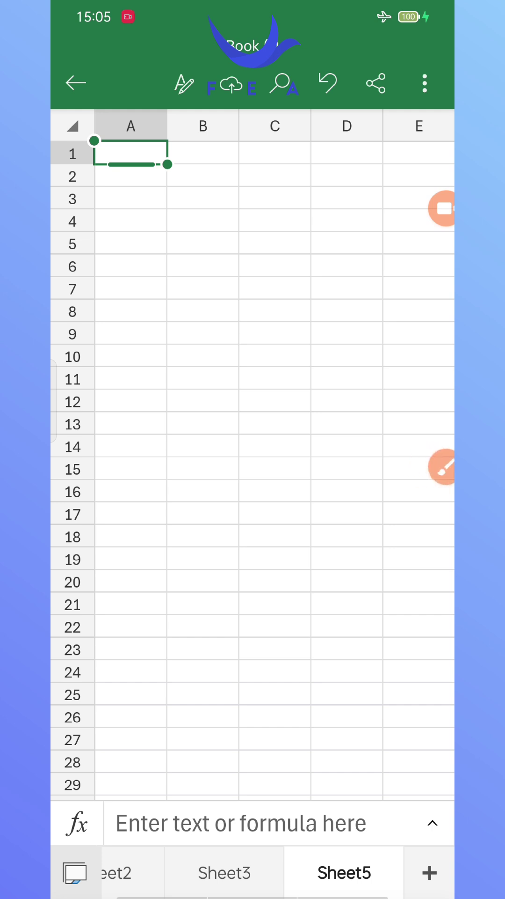
{"action": "scroll", "coordinate": [253, 872], "scroll_direction": "left", "scroll_amount": 5}
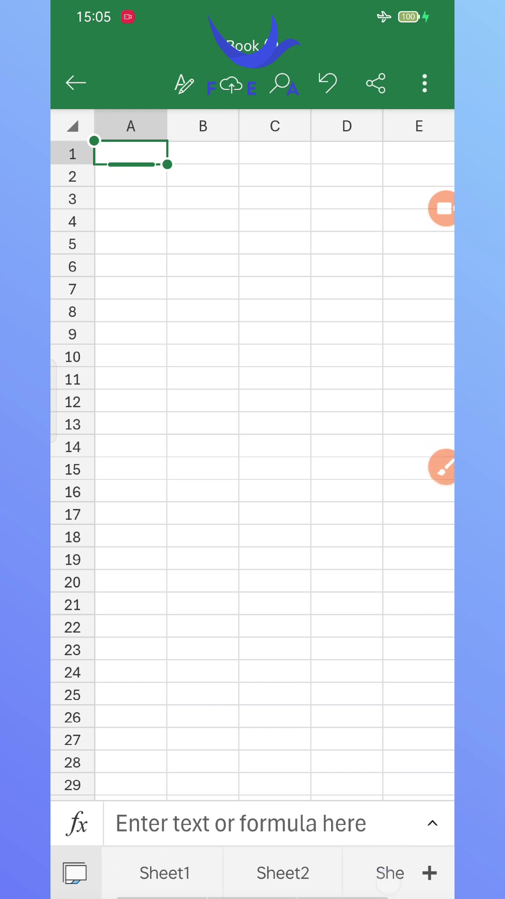
{"action": "scroll", "coordinate": [253, 872], "scroll_direction": "right", "scroll_amount": 5}
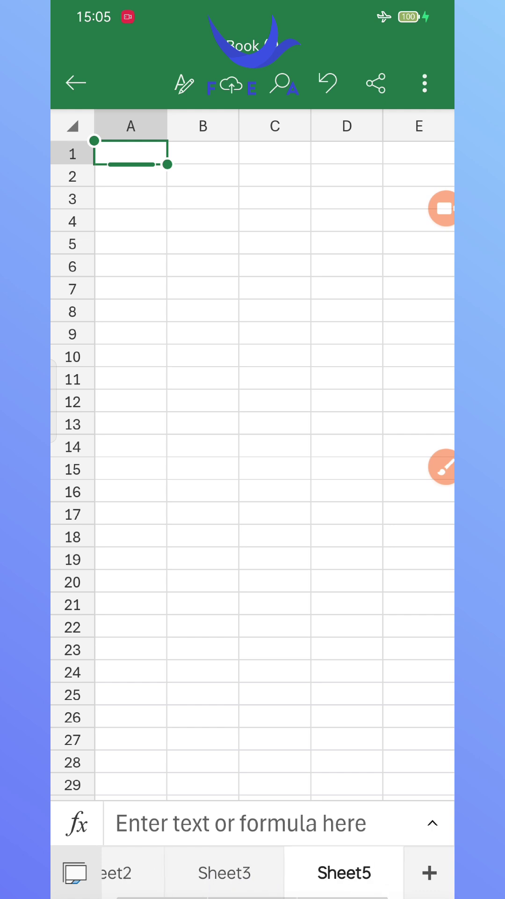
Step: Select the Sheet5 tab and circle its name with a red annotation
{"action": "left_click", "coordinate": [353, 873]}
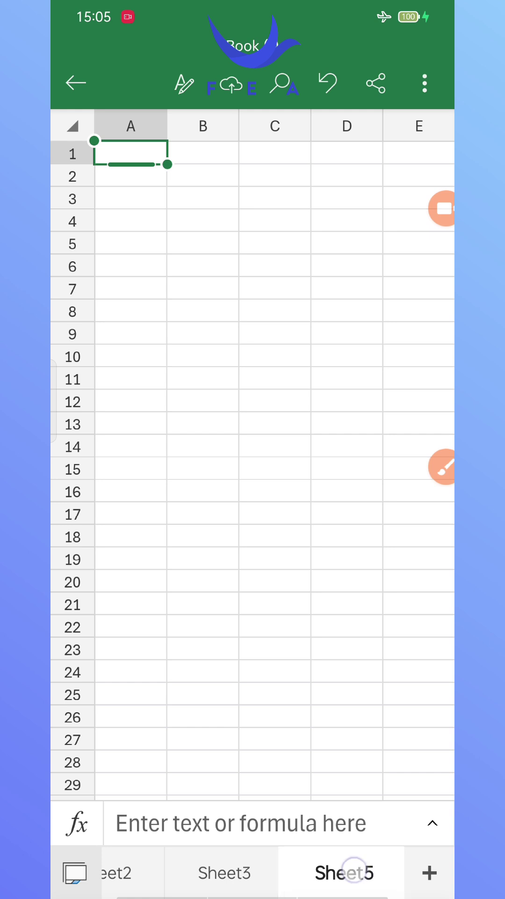
{"action": "left_click", "coordinate": [353, 871]}
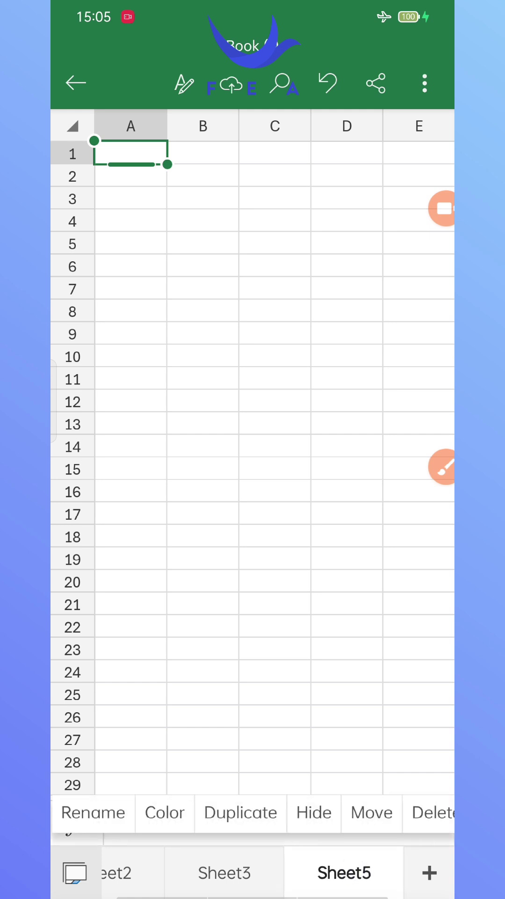
{"action": "left_click", "coordinate": [329, 678]}
{"action": "left_click", "coordinate": [443, 467]}
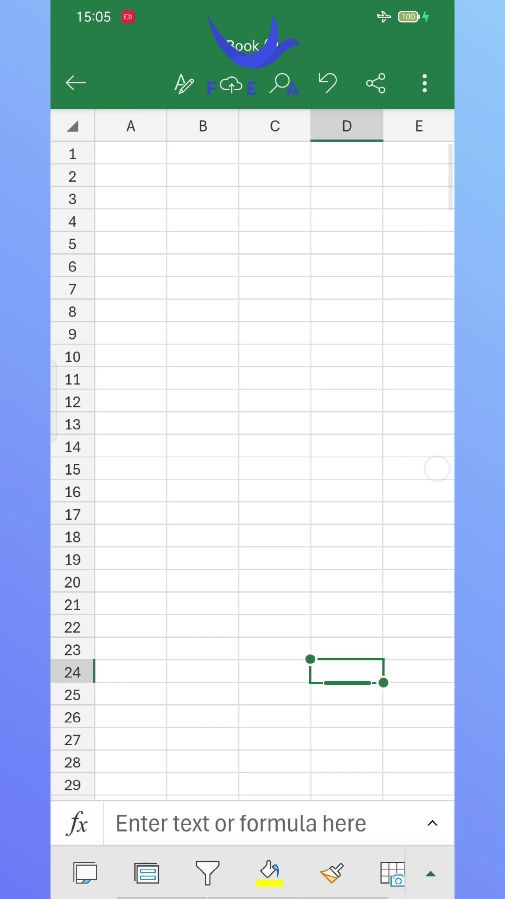
{"action": "left_click_drag", "start_coordinate": [386, 862], "coordinate": [386, 558]}
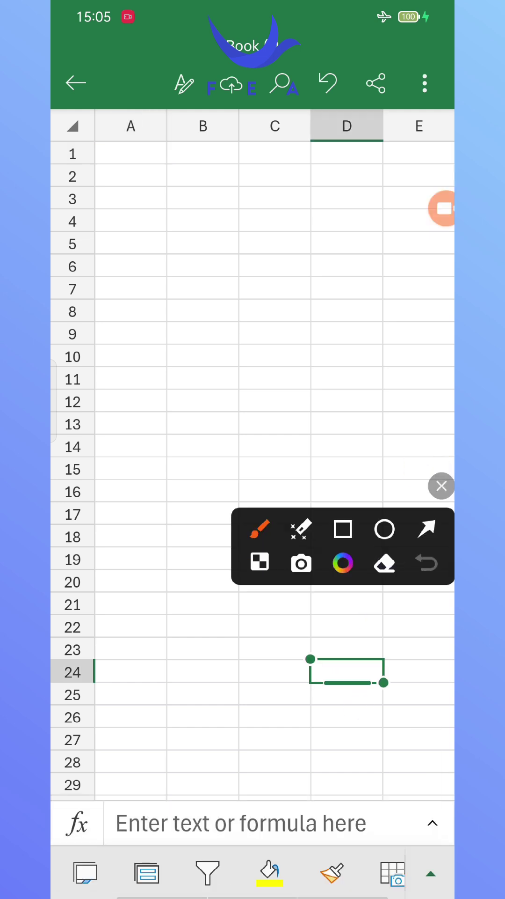
{"action": "left_click", "coordinate": [442, 487]}
{"action": "left_click", "coordinate": [85, 872]}
{"action": "left_click", "coordinate": [430, 468]}
{"action": "left_click_drag", "start_coordinate": [320, 864], "coordinate": [365, 867]}
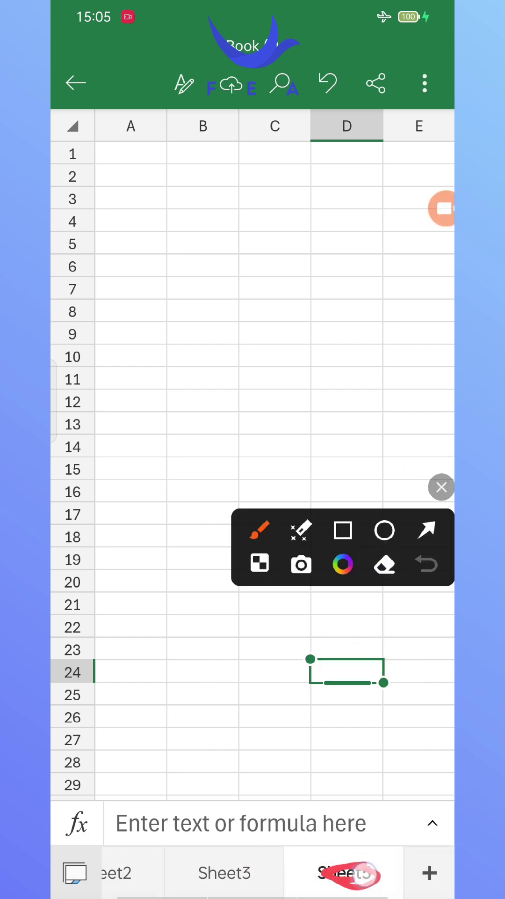
{"action": "left_click", "coordinate": [442, 486]}
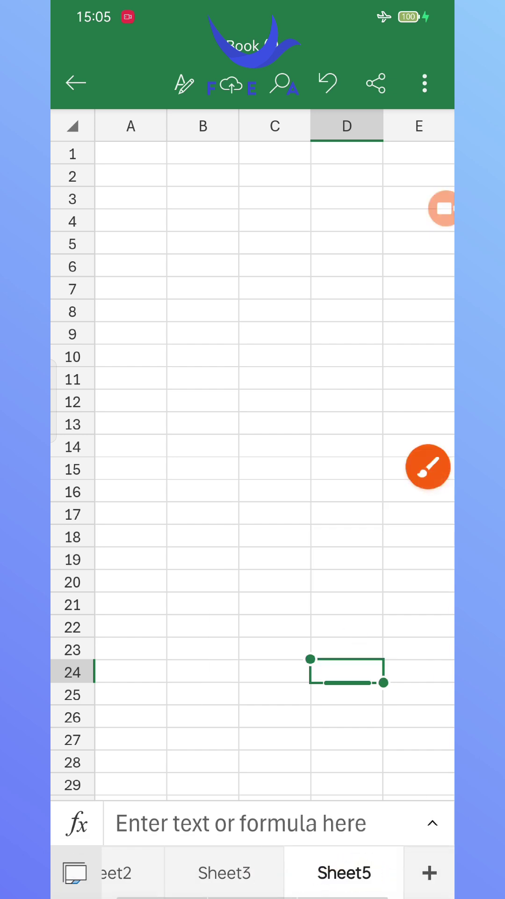
Step: Show Sheet5's action menu, point out its actions with red arrows, and choose Delete
{"action": "left_click", "coordinate": [352, 871]}
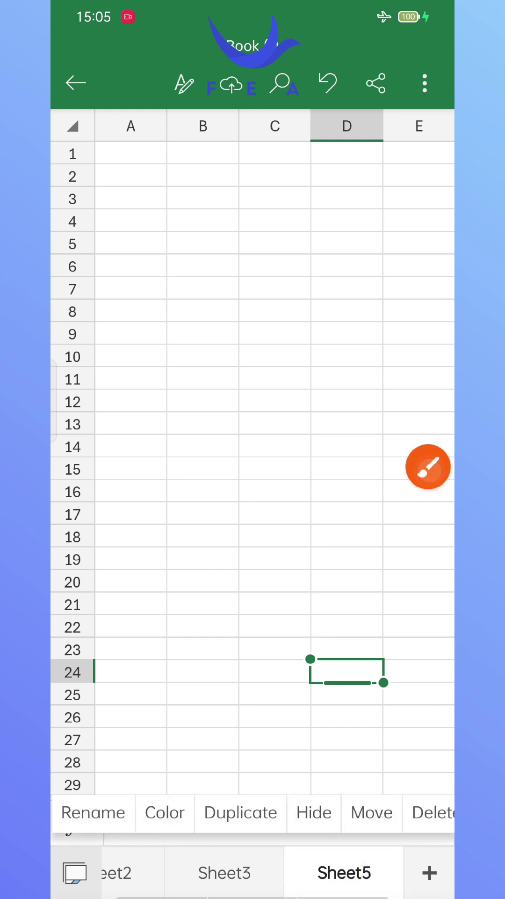
{"action": "left_click", "coordinate": [429, 466]}
{"action": "mouse_move", "coordinate": [121, 669]}
{"action": "left_mouse_down"}
{"action": "mouse_move", "coordinate": [109, 779]}
{"action": "mouse_move", "coordinate": [139, 757]}
{"action": "left_mouse_up"}
{"action": "mouse_move", "coordinate": [343, 850]}
{"action": "left_mouse_down"}
{"action": "mouse_move", "coordinate": [290, 542]}
{"action": "mouse_move", "coordinate": [310, 422]}
{"action": "left_mouse_up"}
{"action": "mouse_move", "coordinate": [179, 718]}
{"action": "left_mouse_down"}
{"action": "mouse_move", "coordinate": [169, 788]}
{"action": "mouse_move", "coordinate": [184, 766]}
{"action": "left_mouse_up"}
{"action": "mouse_move", "coordinate": [237, 726]}
{"action": "left_mouse_down"}
{"action": "mouse_move", "coordinate": [231, 790]}
{"action": "mouse_move", "coordinate": [237, 741]}
{"action": "left_mouse_up"}
{"action": "left_click_drag", "start_coordinate": [310, 747], "coordinate": [305, 787]}
{"action": "left_click_drag", "start_coordinate": [291, 768], "coordinate": [306, 788]}
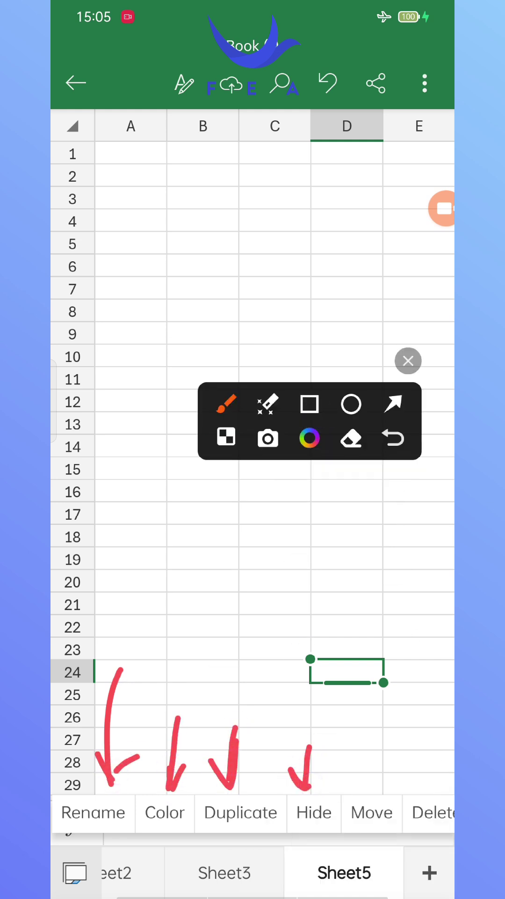
{"action": "left_click_drag", "start_coordinate": [366, 750], "coordinate": [364, 790]}
{"action": "left_click_drag", "start_coordinate": [351, 774], "coordinate": [365, 789]}
{"action": "mouse_move", "coordinate": [410, 728]}
{"action": "left_mouse_down"}
{"action": "mouse_move", "coordinate": [420, 783]}
{"action": "mouse_move", "coordinate": [426, 777]}
{"action": "left_mouse_up"}
{"action": "left_click", "coordinate": [409, 360]}
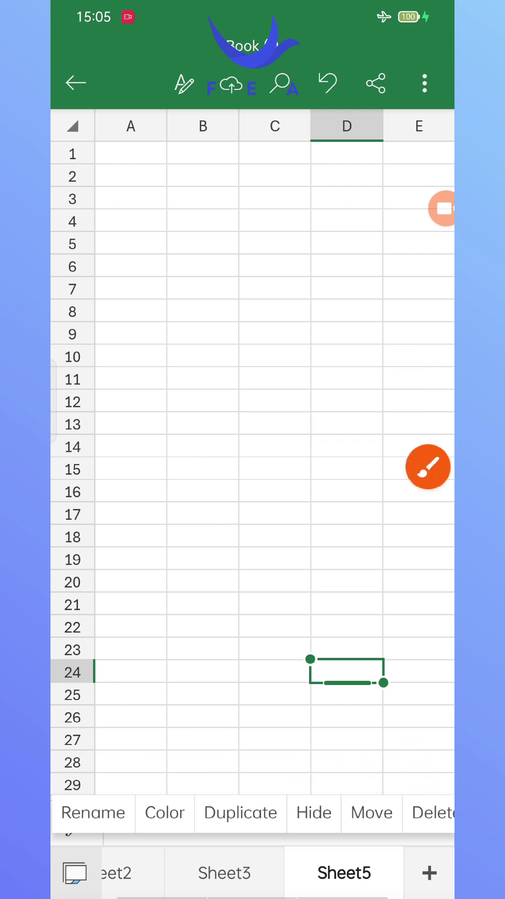
{"action": "left_click", "coordinate": [436, 812]}
Step: Confirm deleting Sheet5 and handwrite a short red note on the grid
{"action": "left_click", "coordinate": [379, 499]}
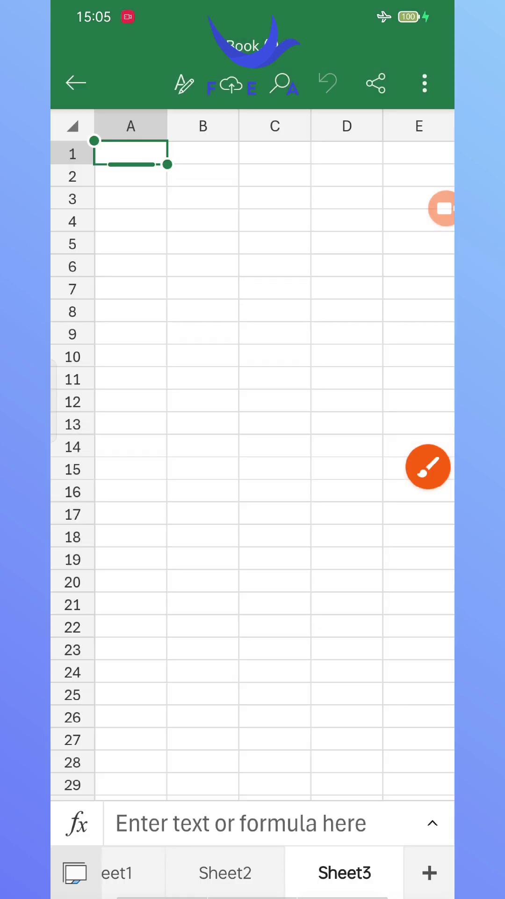
{"action": "left_click", "coordinate": [428, 467]}
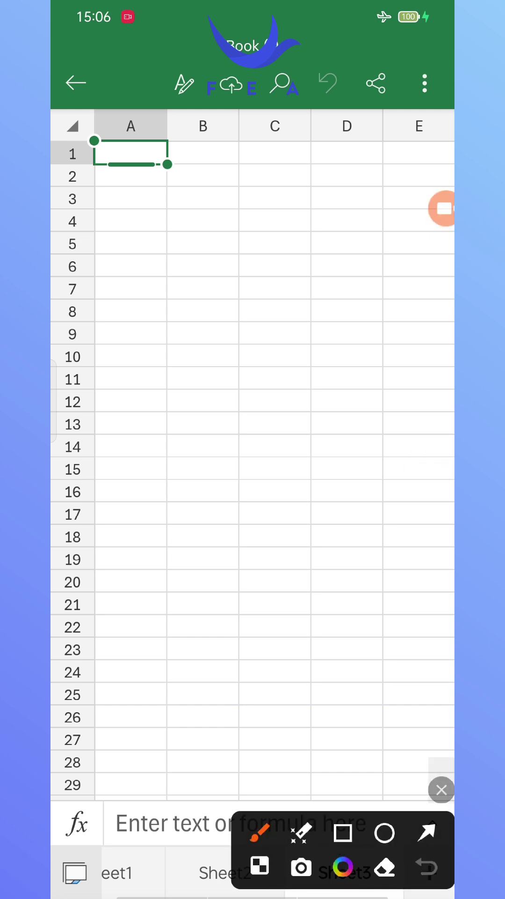
{"action": "mouse_move", "coordinate": [200, 542]}
{"action": "left_mouse_down"}
{"action": "mouse_move", "coordinate": [177, 601]}
{"action": "mouse_move", "coordinate": [266, 555]}
{"action": "mouse_move", "coordinate": [293, 518]}
{"action": "mouse_move", "coordinate": [309, 569]}
{"action": "left_mouse_up"}
{"action": "left_click_drag", "start_coordinate": [281, 537], "coordinate": [320, 523]}
{"action": "left_click_drag", "start_coordinate": [359, 500], "coordinate": [340, 565]}
{"action": "left_click", "coordinate": [442, 789]}
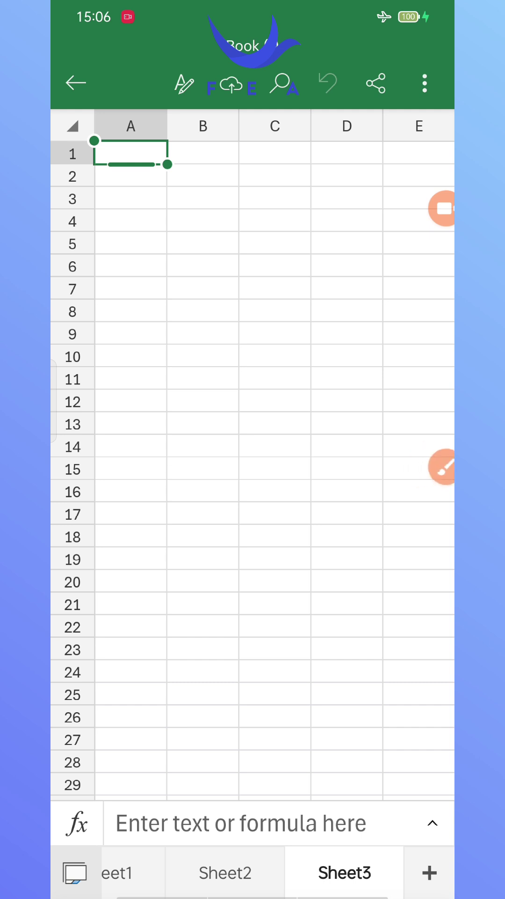
Step: Handwrite a longer red note on the grid, clear it, and add Sheet6
{"action": "left_click", "coordinate": [443, 467]}
{"action": "left_click_drag", "start_coordinate": [166, 473], "coordinate": [143, 562]}
{"action": "left_click_drag", "start_coordinate": [166, 477], "coordinate": [290, 499]}
{"action": "left_click_drag", "start_coordinate": [292, 433], "coordinate": [313, 504]}
{"action": "left_click_drag", "start_coordinate": [283, 486], "coordinate": [325, 457]}
{"action": "left_click_drag", "start_coordinate": [209, 572], "coordinate": [191, 679]}
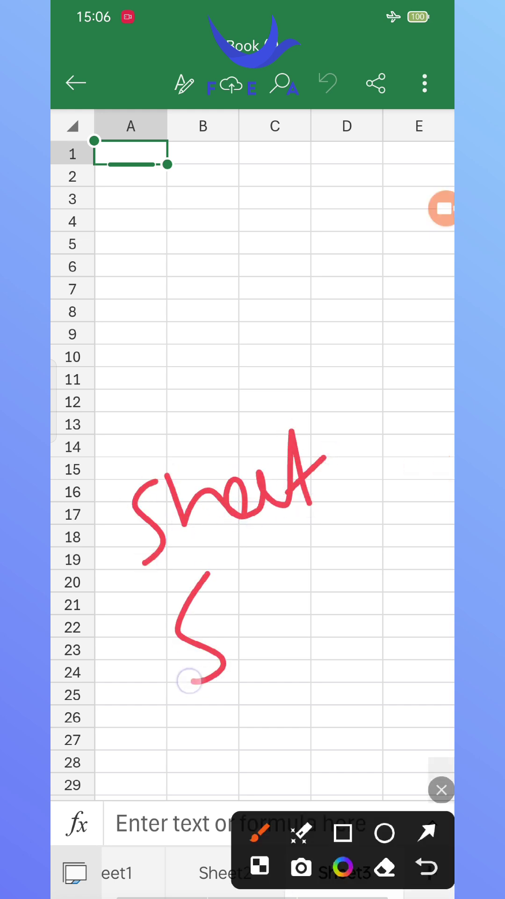
{"action": "mouse_move", "coordinate": [240, 567]}
{"action": "left_mouse_down"}
{"action": "mouse_move", "coordinate": [242, 615]}
{"action": "mouse_move", "coordinate": [313, 622]}
{"action": "mouse_move", "coordinate": [336, 615]}
{"action": "left_mouse_up"}
{"action": "mouse_move", "coordinate": [331, 540]}
{"action": "left_mouse_down"}
{"action": "mouse_move", "coordinate": [361, 614]}
{"action": "mouse_move", "coordinate": [386, 535]}
{"action": "left_mouse_up"}
{"action": "mouse_move", "coordinate": [396, 495]}
{"action": "left_mouse_down"}
{"action": "mouse_move", "coordinate": [382, 580]}
{"action": "mouse_move", "coordinate": [341, 682]}
{"action": "left_mouse_up"}
{"action": "left_click_drag", "start_coordinate": [379, 425], "coordinate": [357, 497]}
{"action": "left_click_drag", "start_coordinate": [393, 402], "coordinate": [266, 457]}
{"action": "left_click", "coordinate": [441, 789]}
{"action": "left_click", "coordinate": [430, 872]}
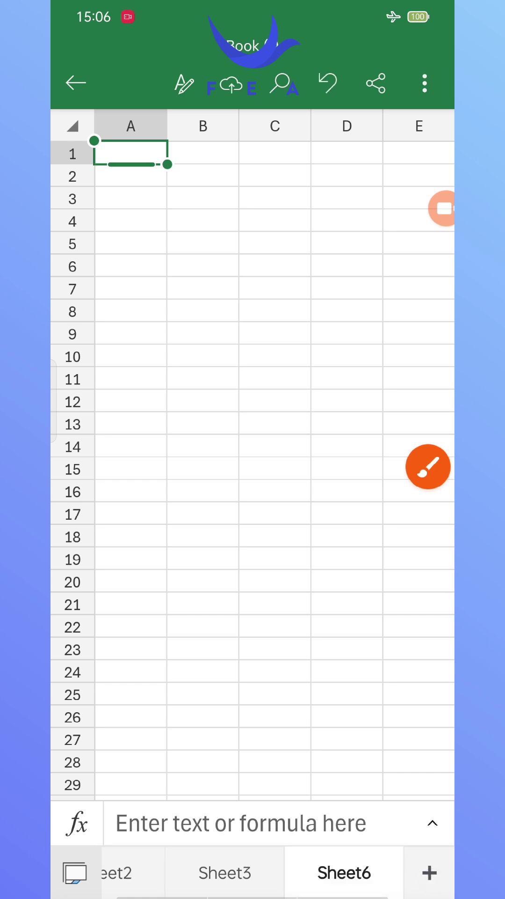
Step: Draw a red annotation on the grid, then clear it
{"action": "left_click", "coordinate": [442, 467]}
{"action": "left_click_drag", "start_coordinate": [175, 469], "coordinate": [175, 588]}
{"action": "left_click_drag", "start_coordinate": [175, 469], "coordinate": [197, 511]}
{"action": "left_click_drag", "start_coordinate": [256, 549], "coordinate": [239, 598]}
{"action": "left_click_drag", "start_coordinate": [281, 479], "coordinate": [266, 551]}
{"action": "mouse_move", "coordinate": [176, 449]}
{"action": "left_mouse_down"}
{"action": "mouse_move", "coordinate": [261, 417]}
{"action": "mouse_move", "coordinate": [351, 460]}
{"action": "left_mouse_up"}
{"action": "left_click_drag", "start_coordinate": [234, 504], "coordinate": [352, 456]}
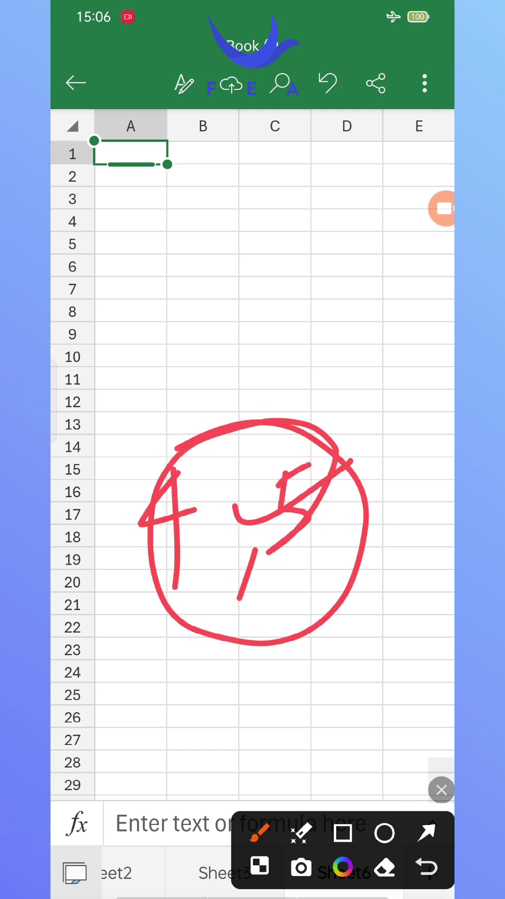
{"action": "left_click_drag", "start_coordinate": [211, 459], "coordinate": [205, 449]}
{"action": "mouse_move", "coordinate": [103, 519]}
{"action": "left_mouse_down"}
{"action": "mouse_move", "coordinate": [262, 437]}
{"action": "mouse_move", "coordinate": [267, 441]}
{"action": "left_mouse_up"}
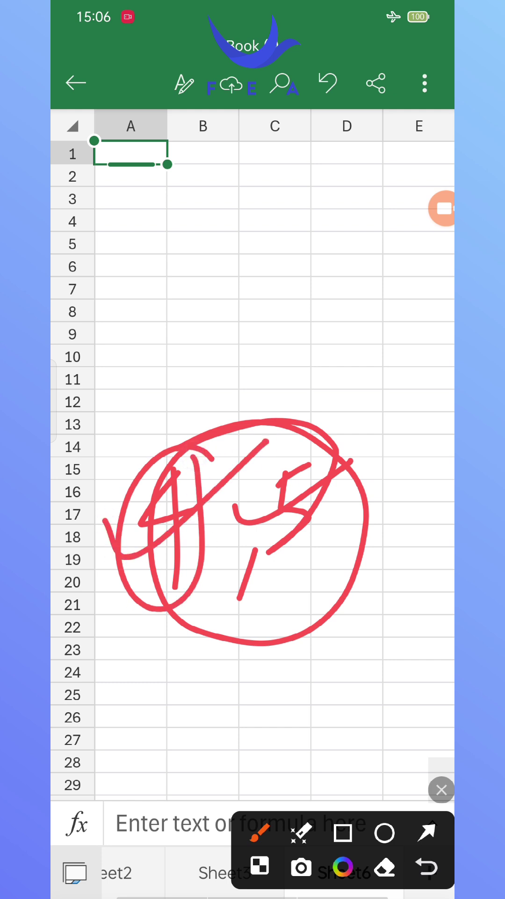
{"action": "left_click", "coordinate": [441, 789]}
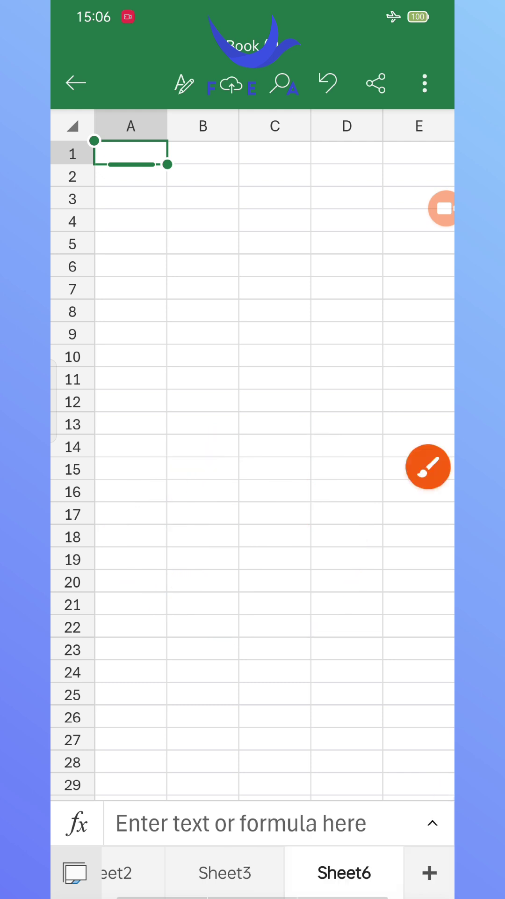
Step: Delete Sheet6 from its tab options and confirm the deletion
{"action": "left_click", "coordinate": [249, 870]}
{"action": "mouse_move", "coordinate": [267, 872]}
{"action": "left_mouse_down"}
{"action": "mouse_move", "coordinate": [353, 875]}
{"action": "mouse_move", "coordinate": [211, 873]}
{"action": "left_mouse_up"}
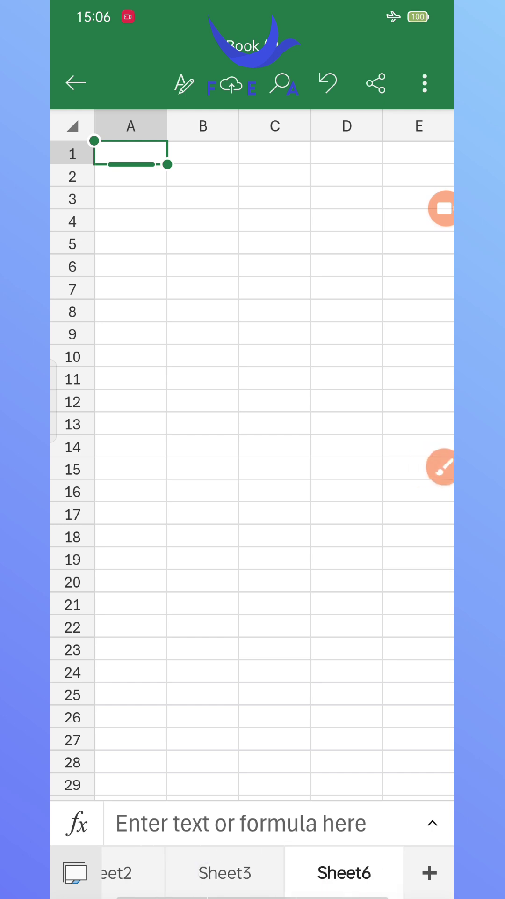
{"action": "left_click", "coordinate": [355, 873]}
{"action": "left_click", "coordinate": [431, 812]}
{"action": "left_click", "coordinate": [373, 509]}
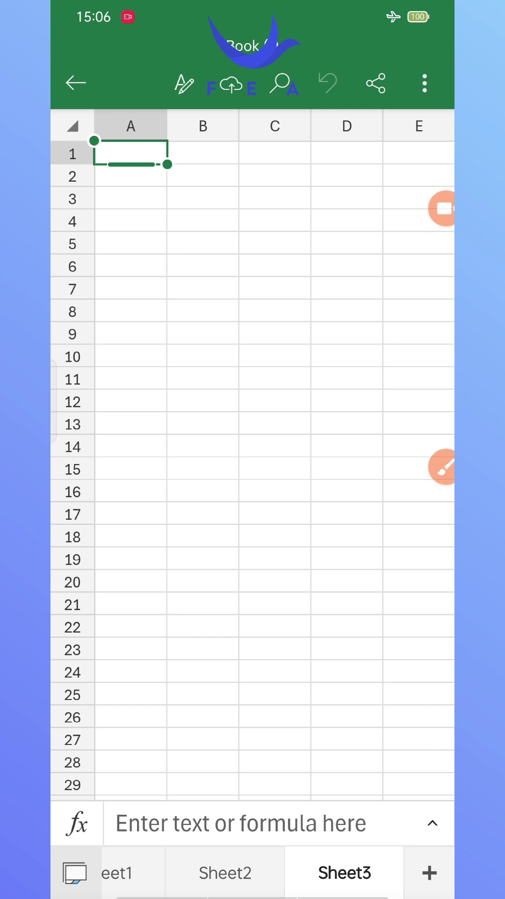
{"action": "mouse_move", "coordinate": [253, 865]}
{"action": "left_mouse_down"}
{"action": "mouse_move", "coordinate": [351, 872]}
{"action": "mouse_move", "coordinate": [249, 857]}
{"action": "left_mouse_up"}
Step: Open Sheet3's Move positions and mark them with red annotations
{"action": "mouse_move", "coordinate": [361, 872]}
{"action": "left_mouse_down"}
{"action": "mouse_move", "coordinate": [236, 842]}
{"action": "mouse_move", "coordinate": [171, 847]}
{"action": "mouse_move", "coordinate": [150, 870]}
{"action": "mouse_move", "coordinate": [151, 891]}
{"action": "mouse_move", "coordinate": [179, 898]}
{"action": "left_mouse_up"}
{"action": "left_click", "coordinate": [349, 872]}
{"action": "left_click", "coordinate": [372, 812]}
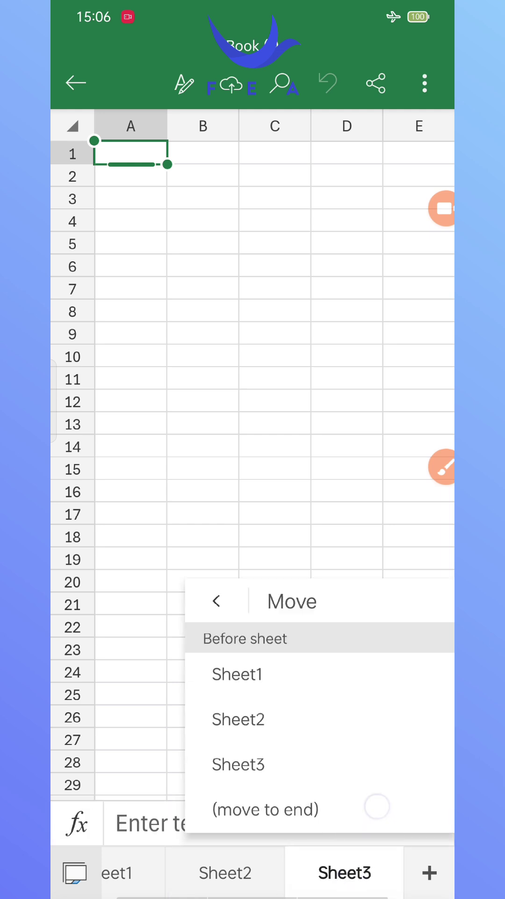
{"action": "left_click", "coordinate": [442, 466]}
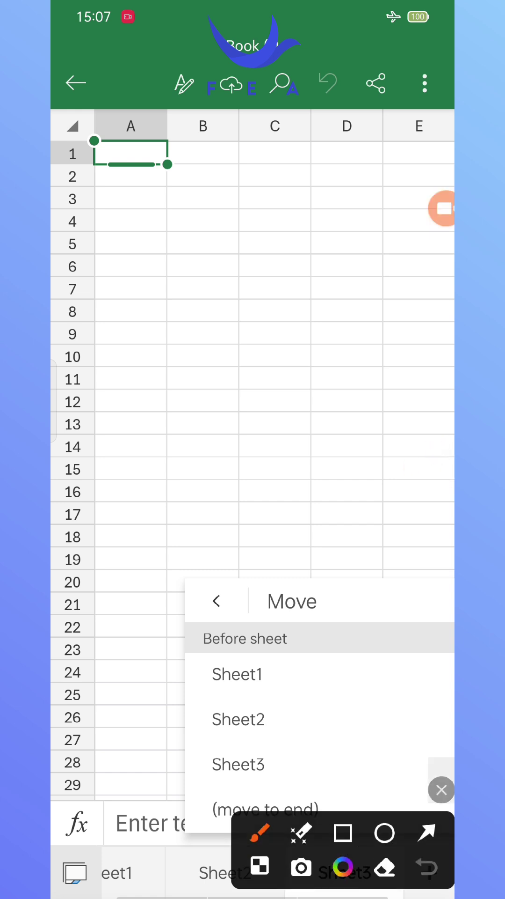
{"action": "mouse_move", "coordinate": [322, 660]}
{"action": "left_mouse_down"}
{"action": "mouse_move", "coordinate": [206, 688]}
{"action": "mouse_move", "coordinate": [288, 644]}
{"action": "mouse_move", "coordinate": [206, 695]}
{"action": "mouse_move", "coordinate": [304, 709]}
{"action": "mouse_move", "coordinate": [327, 758]}
{"action": "mouse_move", "coordinate": [259, 733]}
{"action": "left_mouse_up"}
{"action": "left_click_drag", "start_coordinate": [385, 867], "coordinate": [338, 457]}
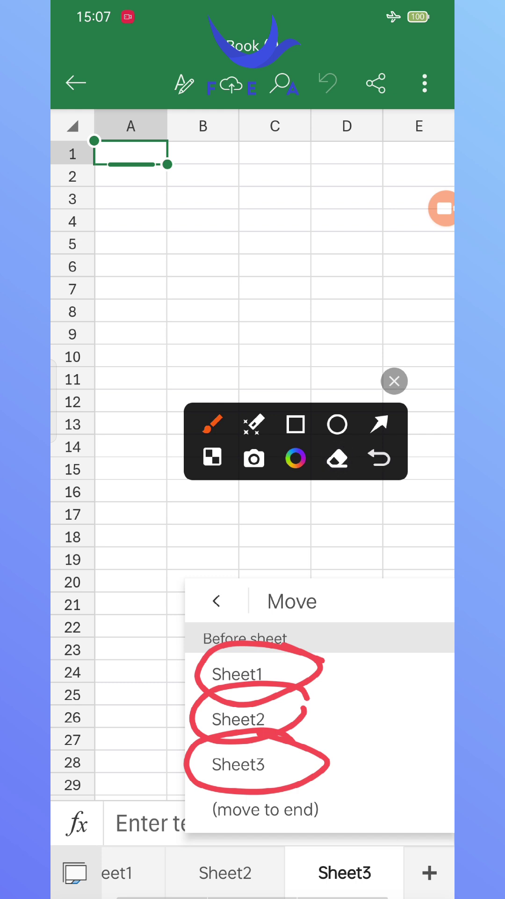
{"action": "mouse_move", "coordinate": [293, 804]}
{"action": "left_mouse_down"}
{"action": "mouse_move", "coordinate": [321, 823]}
{"action": "mouse_move", "coordinate": [377, 799]}
{"action": "left_mouse_up"}
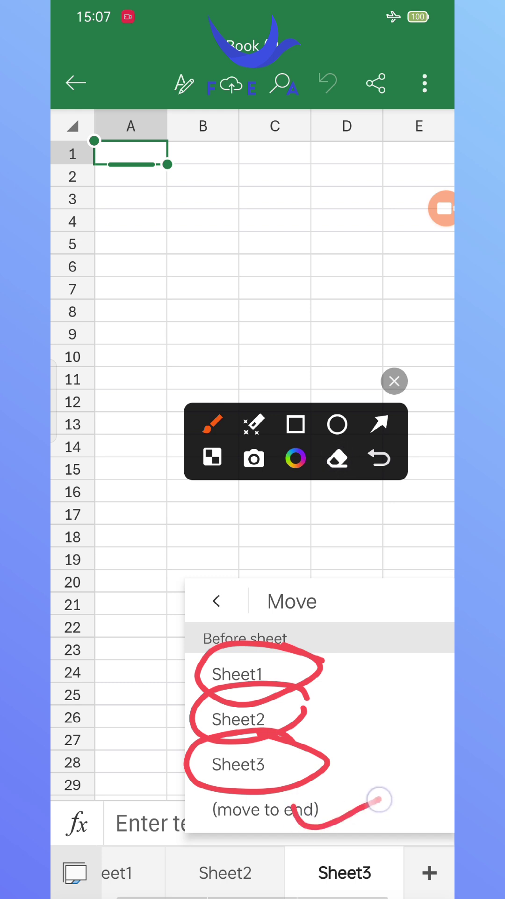
{"action": "left_click_drag", "start_coordinate": [281, 705], "coordinate": [345, 694]}
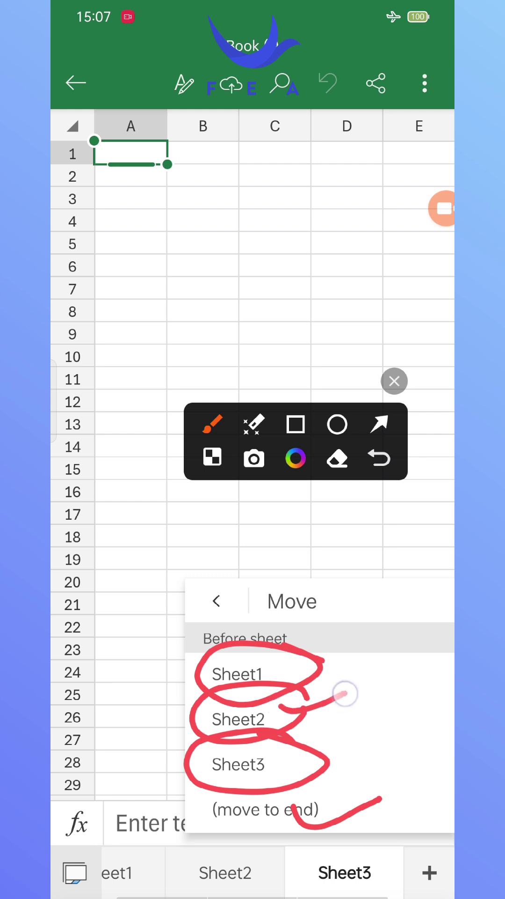
{"action": "left_click_drag", "start_coordinate": [291, 846], "coordinate": [295, 897]}
{"action": "mouse_move", "coordinate": [268, 869]}
{"action": "left_mouse_down"}
{"action": "mouse_move", "coordinate": [298, 871]}
{"action": "mouse_move", "coordinate": [281, 878]}
{"action": "mouse_move", "coordinate": [288, 870]}
{"action": "left_mouse_up"}
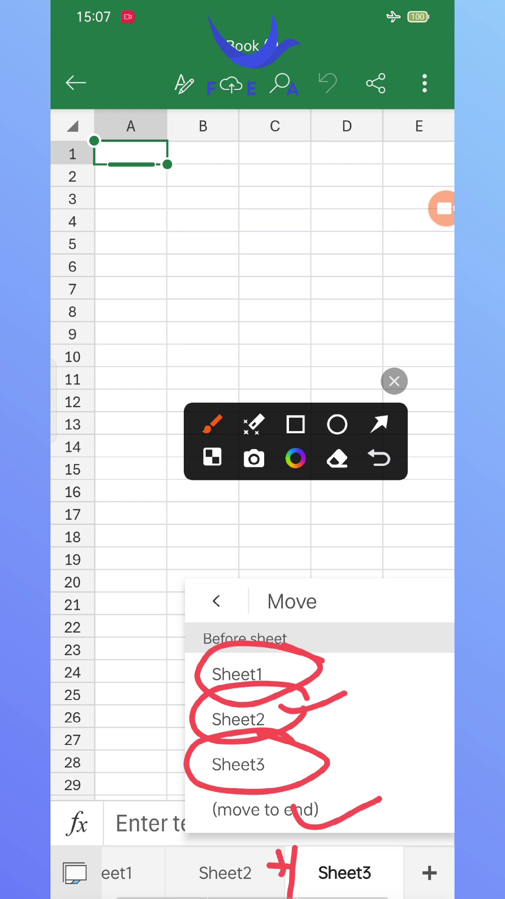
Step: Finish the red annotations and place Sheet3 before Sheet2
{"action": "left_click_drag", "start_coordinate": [274, 727], "coordinate": [342, 696]}
{"action": "mouse_move", "coordinate": [309, 673]}
{"action": "left_mouse_down"}
{"action": "mouse_move", "coordinate": [347, 695]}
{"action": "mouse_move", "coordinate": [325, 726]}
{"action": "left_mouse_up"}
{"action": "left_click", "coordinate": [305, 854]}
{"action": "mouse_move", "coordinate": [304, 854]}
{"action": "left_mouse_down"}
{"action": "mouse_move", "coordinate": [166, 858]}
{"action": "mouse_move", "coordinate": [190, 846]}
{"action": "left_mouse_up"}
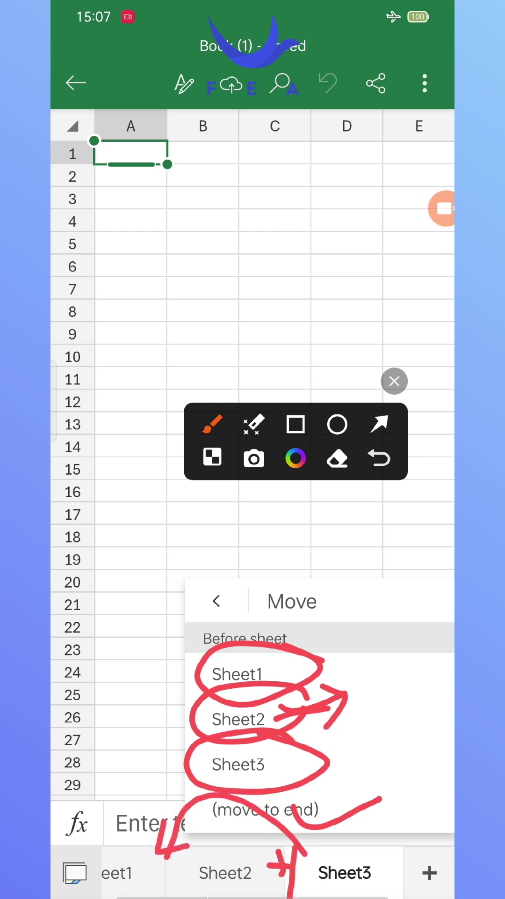
{"action": "left_click_drag", "start_coordinate": [202, 836], "coordinate": [93, 862]}
{"action": "left_click_drag", "start_coordinate": [108, 807], "coordinate": [130, 842]}
{"action": "left_click", "coordinate": [395, 381]}
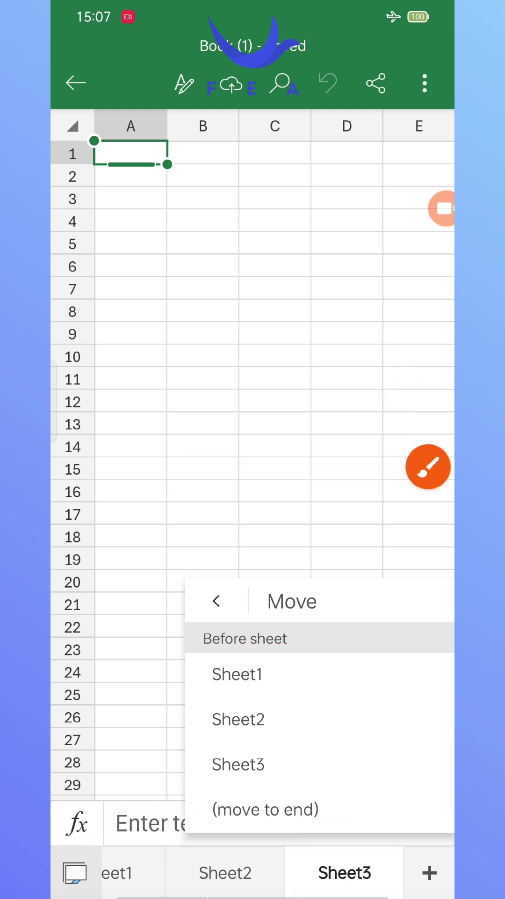
{"action": "left_click", "coordinate": [238, 720]}
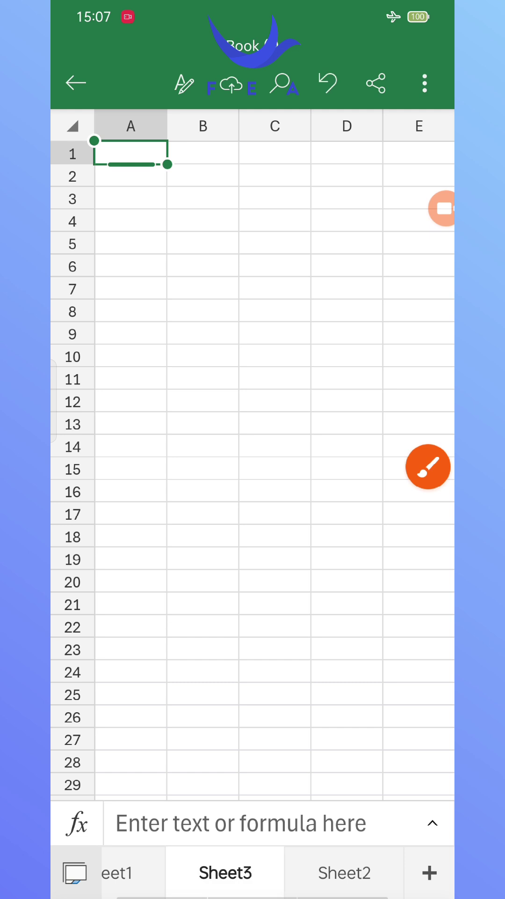
Step: Mark the sheet tabs in red, then reopen Sheet3's list of move positions
{"action": "left_click", "coordinate": [429, 467]}
{"action": "mouse_move", "coordinate": [372, 797]}
{"action": "left_mouse_down"}
{"action": "mouse_move", "coordinate": [280, 749]}
{"action": "mouse_move", "coordinate": [225, 841]}
{"action": "left_mouse_up"}
{"action": "left_click_drag", "start_coordinate": [109, 811], "coordinate": [207, 843]}
{"action": "mouse_move", "coordinate": [179, 815]}
{"action": "left_mouse_down"}
{"action": "mouse_move", "coordinate": [235, 843]}
{"action": "mouse_move", "coordinate": [281, 815]}
{"action": "left_mouse_up"}
{"action": "left_click", "coordinate": [442, 422]}
{"action": "left_click", "coordinate": [236, 877]}
{"action": "left_click", "coordinate": [237, 878]}
{"action": "left_click", "coordinate": [370, 813]}
Step: Place Sheet3 before Sheet1, making it first, then view Sheet1's data
{"action": "left_click", "coordinate": [428, 466]}
{"action": "left_click_drag", "start_coordinate": [189, 624], "coordinate": [202, 681]}
{"action": "left_click", "coordinate": [442, 789]}
{"action": "left_click", "coordinate": [182, 680]}
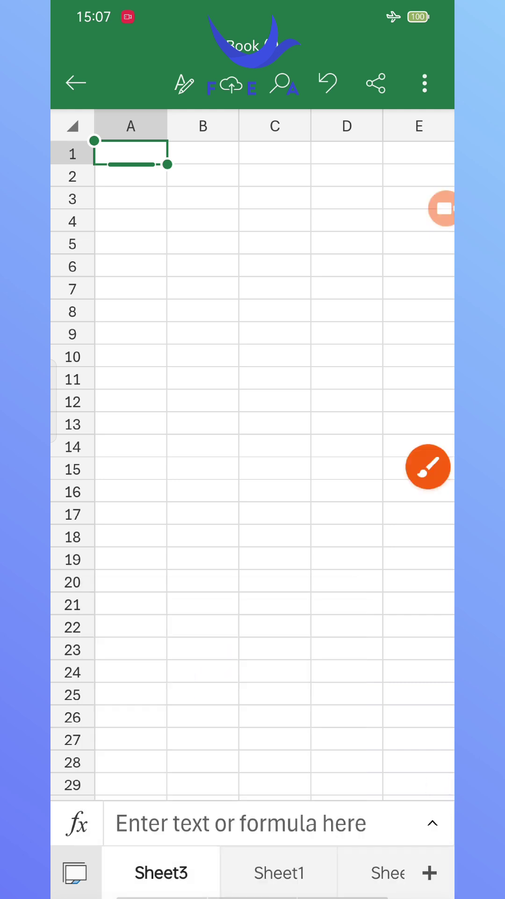
{"action": "left_click_drag", "start_coordinate": [283, 871], "coordinate": [229, 880]}
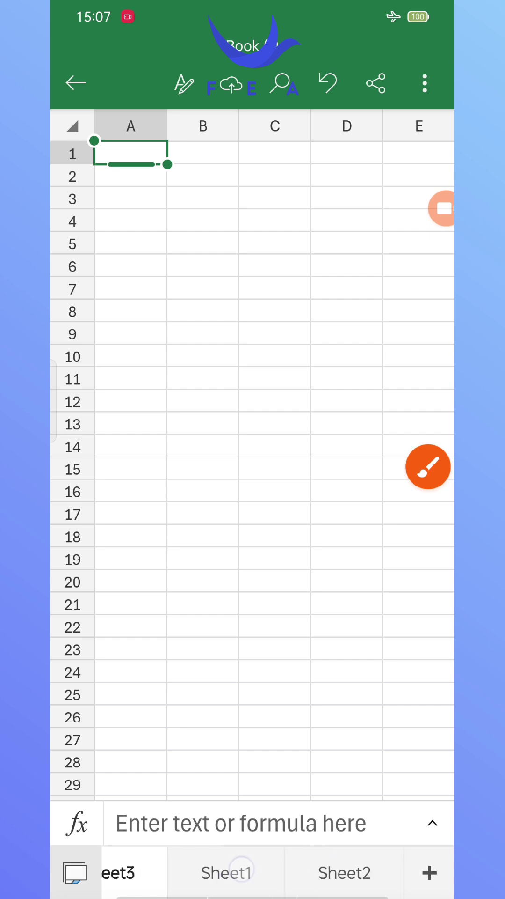
{"action": "left_click", "coordinate": [241, 868]}
{"action": "scroll", "coordinate": [407, 709], "scroll_direction": "left", "scroll_amount": 2}
{"action": "scroll", "coordinate": [350, 785], "scroll_direction": "up", "scroll_amount": 5}
{"action": "scroll", "coordinate": [350, 785], "scroll_direction": "up", "scroll_amount": 5}
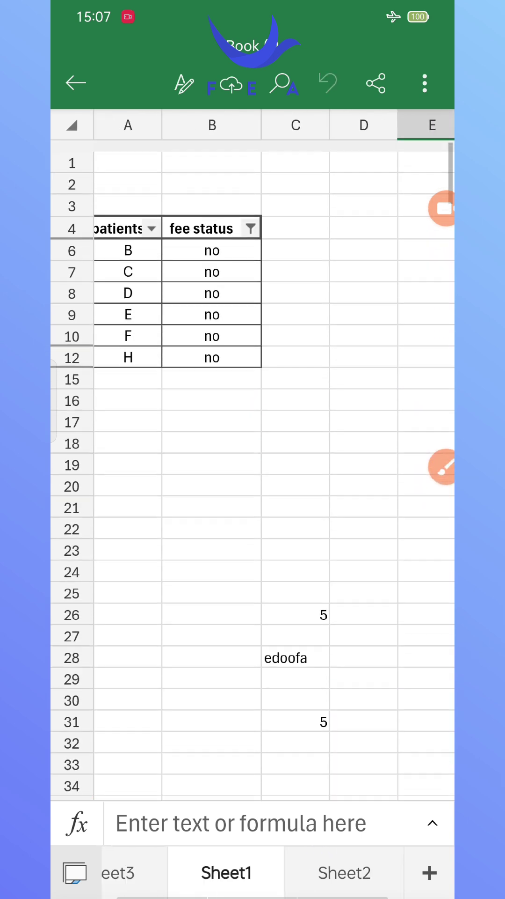
{"action": "scroll", "coordinate": [252, 492], "scroll_direction": "down", "scroll_amount": 10}
{"action": "scroll", "coordinate": [245, 728], "scroll_direction": "down", "scroll_amount": 2}
{"action": "scroll", "coordinate": [245, 728], "scroll_direction": "right", "scroll_amount": 3}
{"action": "scroll", "coordinate": [253, 422], "scroll_direction": "left", "scroll_amount": 3}
{"action": "scroll", "coordinate": [253, 421], "scroll_direction": "up", "scroll_amount": 10}
{"action": "scroll", "coordinate": [254, 421], "scroll_direction": "up", "scroll_amount": 3}
{"action": "scroll", "coordinate": [257, 543], "scroll_direction": "down", "scroll_amount": 8}
{"action": "scroll", "coordinate": [342, 746], "scroll_direction": "down", "scroll_amount": 1}
{"action": "scroll", "coordinate": [342, 746], "scroll_direction": "right", "scroll_amount": 2}
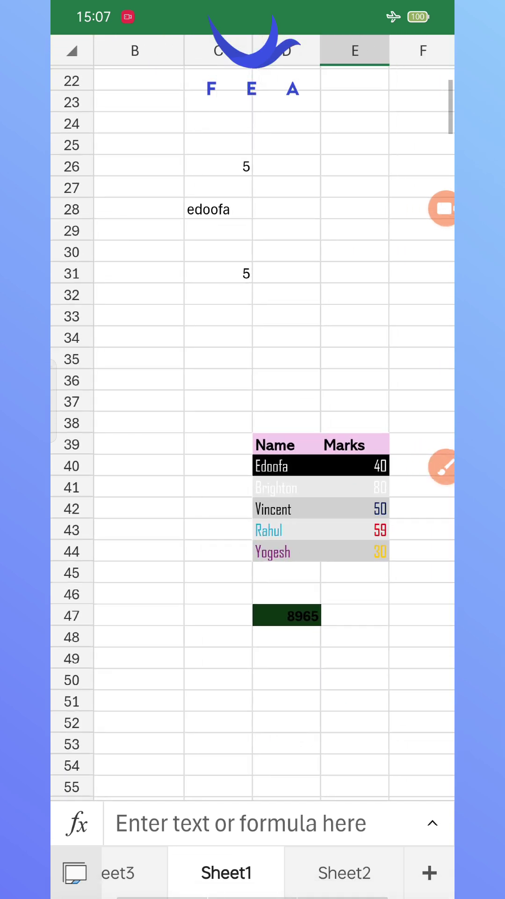
{"action": "scroll", "coordinate": [253, 873], "scroll_direction": "left", "scroll_amount": 1}
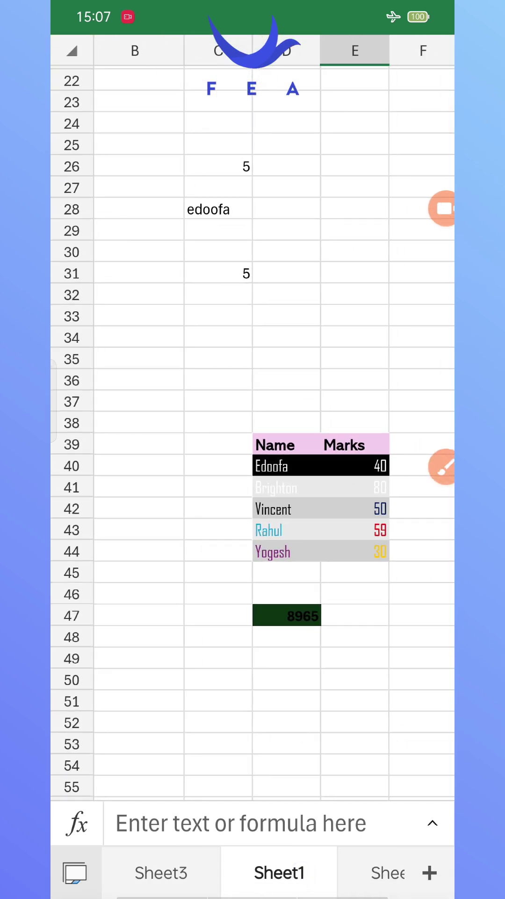
Step: Hide Sheet3, then Sheet1, leaving only Sheet2 visible
{"action": "left_click", "coordinate": [168, 873]}
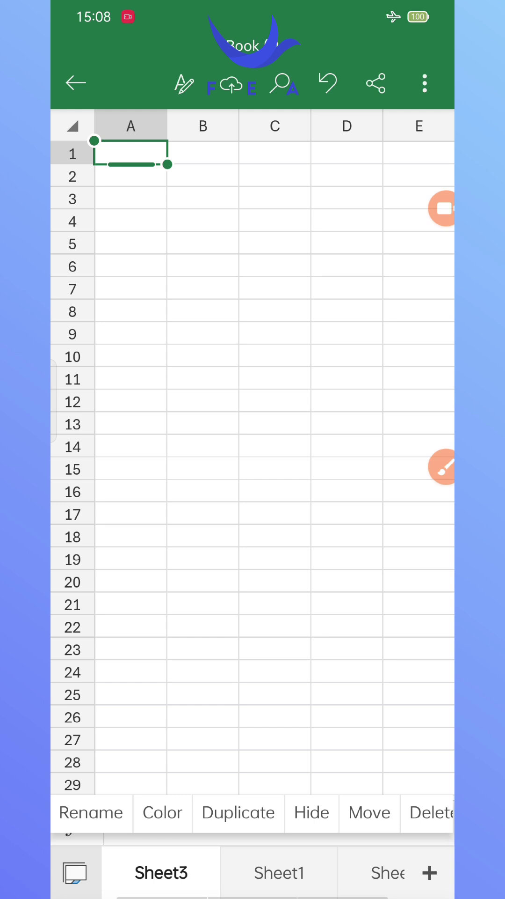
{"action": "left_click", "coordinate": [313, 812]}
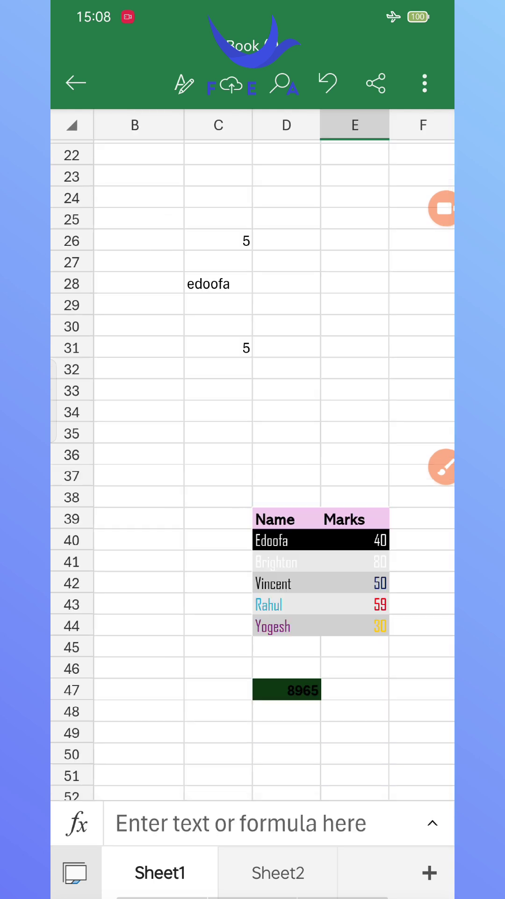
{"action": "left_click", "coordinate": [173, 877]}
{"action": "left_click", "coordinate": [311, 828]}
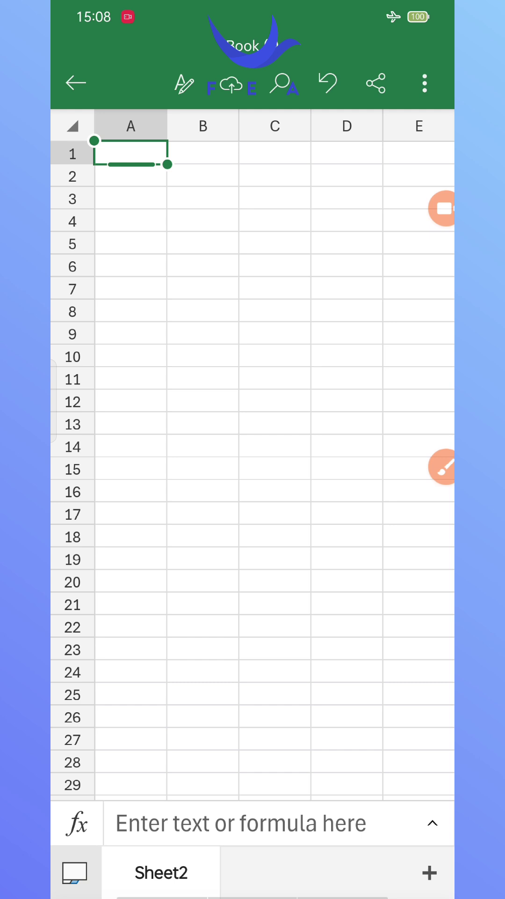
Step: Show the hidden-sheets list from Sheet2's options and mark it with red annotations
{"action": "left_click", "coordinate": [160, 872]}
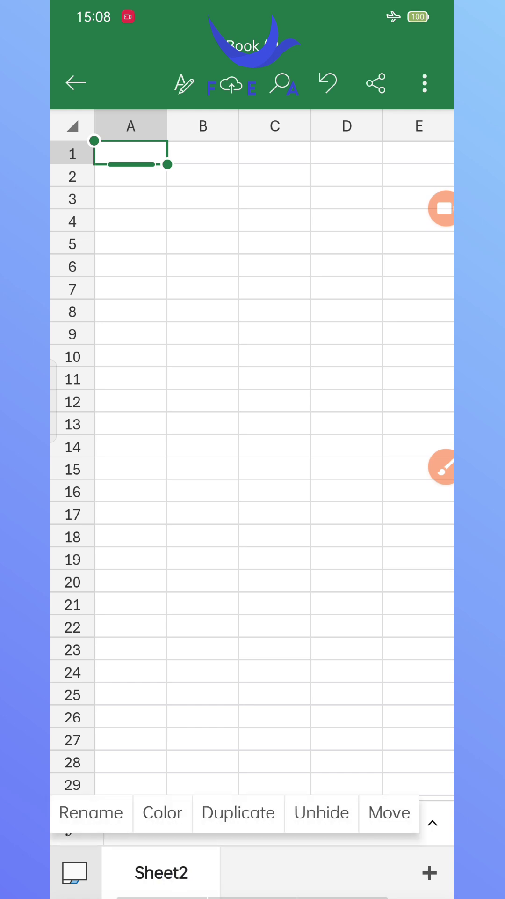
{"action": "left_click", "coordinate": [319, 868]}
{"action": "left_click", "coordinate": [161, 872]}
{"action": "left_click", "coordinate": [322, 812]}
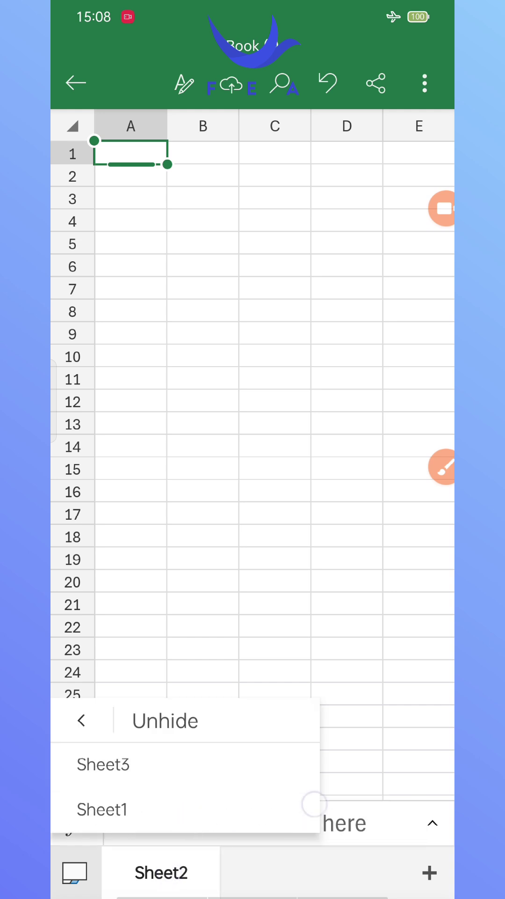
{"action": "left_click", "coordinate": [443, 467]}
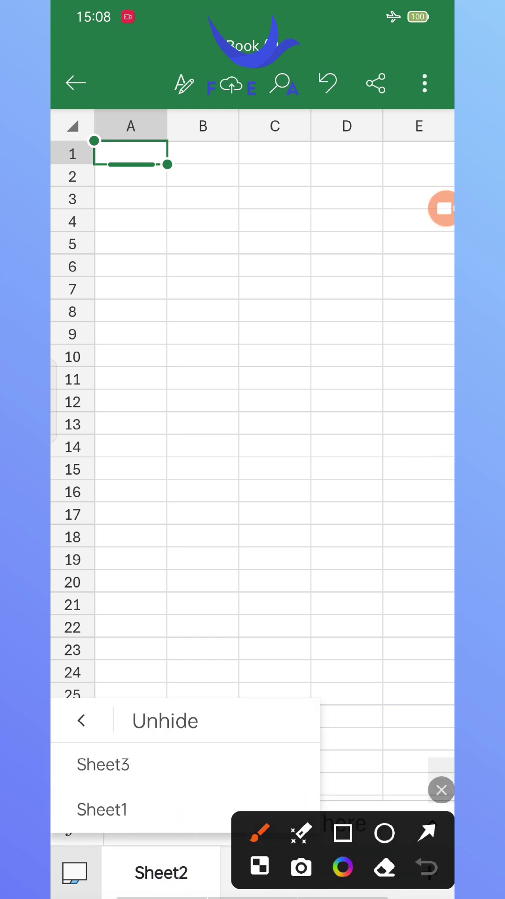
{"action": "left_click_drag", "start_coordinate": [155, 759], "coordinate": [223, 757]}
{"action": "left_click_drag", "start_coordinate": [174, 743], "coordinate": [193, 773]}
{"action": "left_click_drag", "start_coordinate": [155, 802], "coordinate": [212, 796]}
{"action": "left_click_drag", "start_coordinate": [176, 789], "coordinate": [196, 816]}
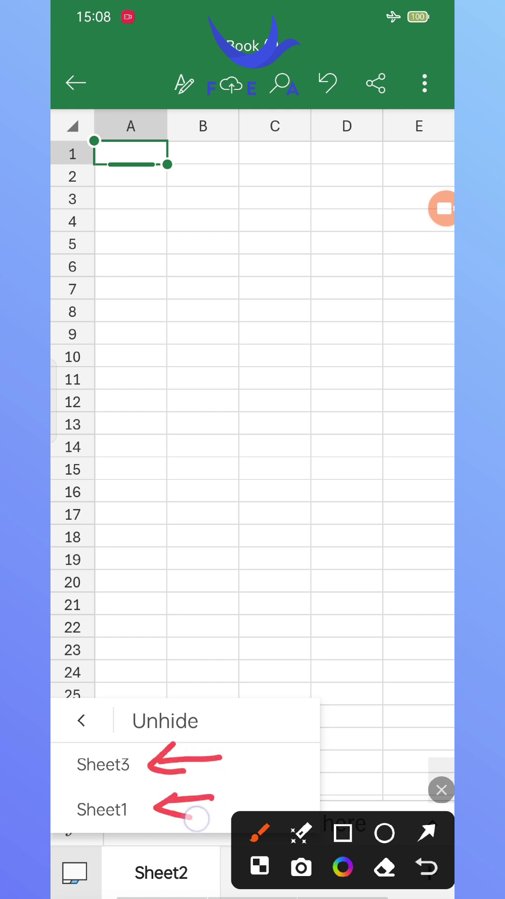
{"action": "left_click_drag", "start_coordinate": [349, 847], "coordinate": [329, 462]}
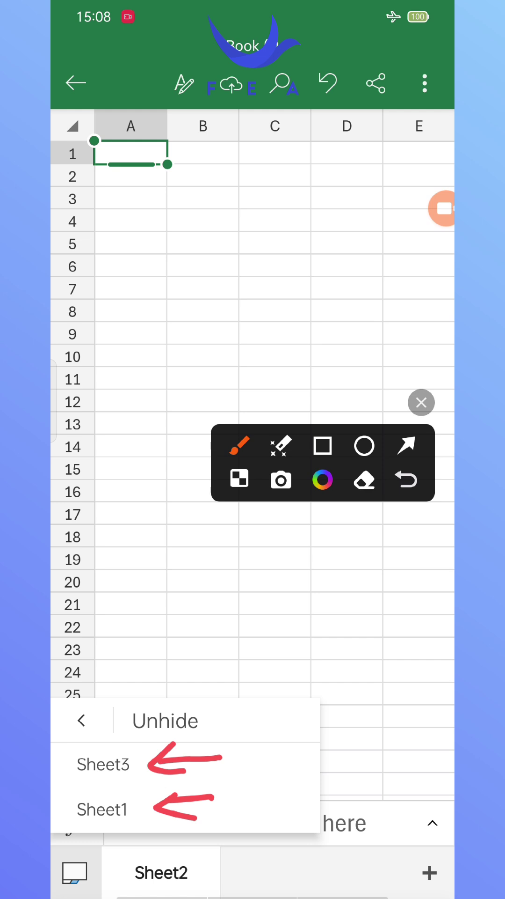
{"action": "mouse_move", "coordinate": [144, 744]}
{"action": "left_mouse_down"}
{"action": "mouse_move", "coordinate": [164, 772]}
{"action": "mouse_move", "coordinate": [121, 832]}
{"action": "mouse_move", "coordinate": [134, 769]}
{"action": "left_mouse_up"}
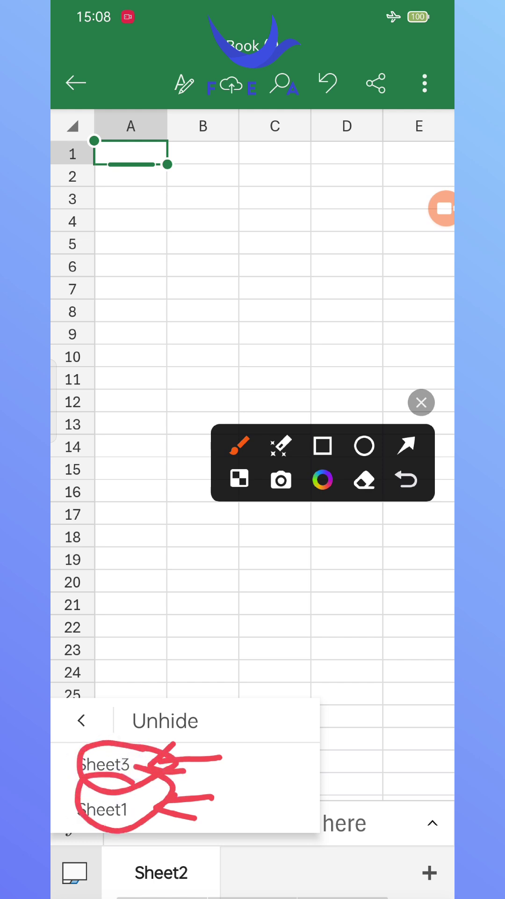
{"action": "left_click", "coordinate": [421, 402]}
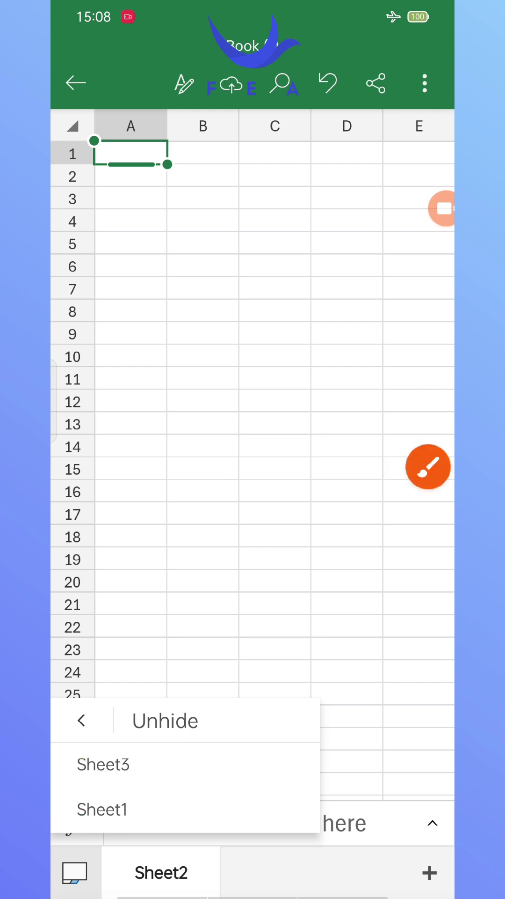
Step: Unhide Sheet1, switch between the Sheet1 and Sheet2 tabs, and show Sheet2's options
{"action": "left_click", "coordinate": [135, 808]}
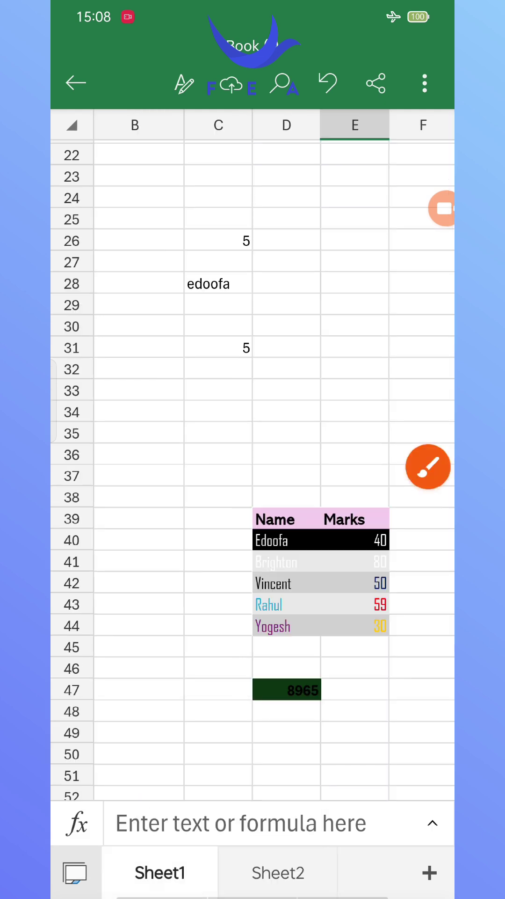
{"action": "left_click", "coordinate": [161, 871]}
{"action": "left_click", "coordinate": [278, 872]}
{"action": "left_click", "coordinate": [171, 878]}
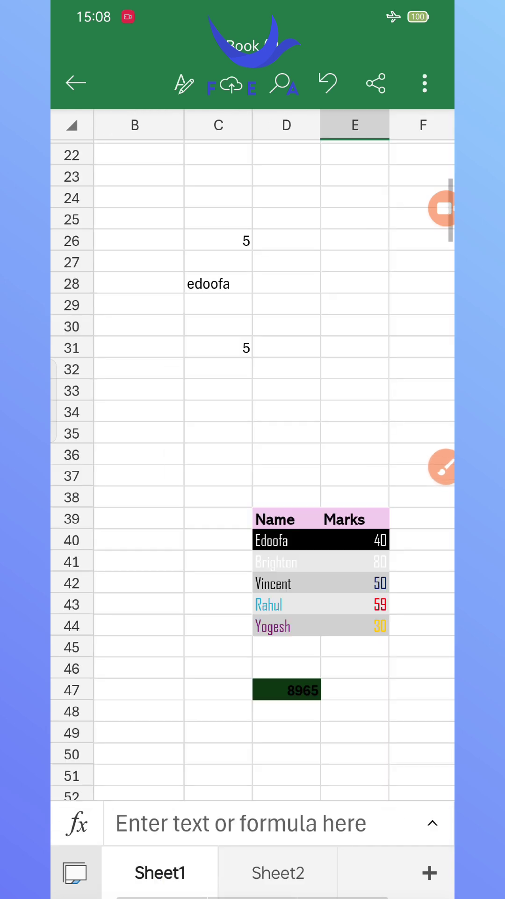
{"action": "left_click", "coordinate": [298, 872]}
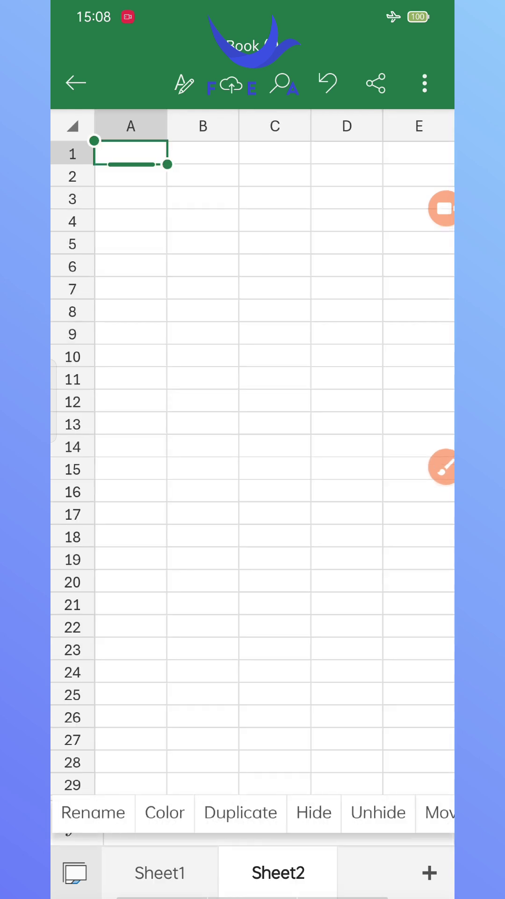
Step: Duplicate Sheet2 into Sheet2 (2) and return to the original Sheet2
{"action": "left_click", "coordinate": [371, 813]}
{"action": "left_click", "coordinate": [241, 812]}
{"action": "left_click_drag", "start_coordinate": [320, 866], "coordinate": [241, 859]}
{"action": "left_click", "coordinate": [363, 872]}
Step: Draw red annotations on the screen, then clear them
{"action": "left_click", "coordinate": [442, 466]}
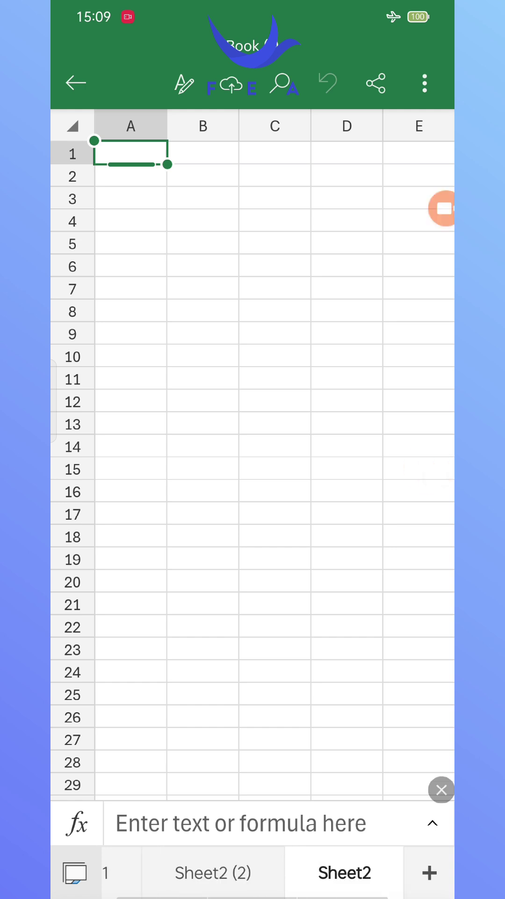
{"action": "left_click_drag", "start_coordinate": [323, 704], "coordinate": [357, 844]}
{"action": "left_click_drag", "start_coordinate": [324, 828], "coordinate": [381, 833]}
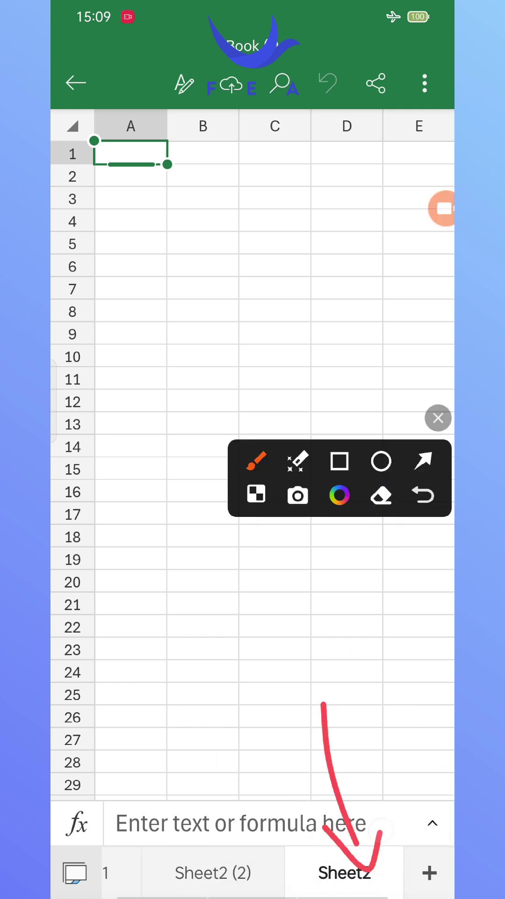
{"action": "left_click_drag", "start_coordinate": [221, 746], "coordinate": [219, 853]}
{"action": "left_click_drag", "start_coordinate": [192, 813], "coordinate": [249, 835]}
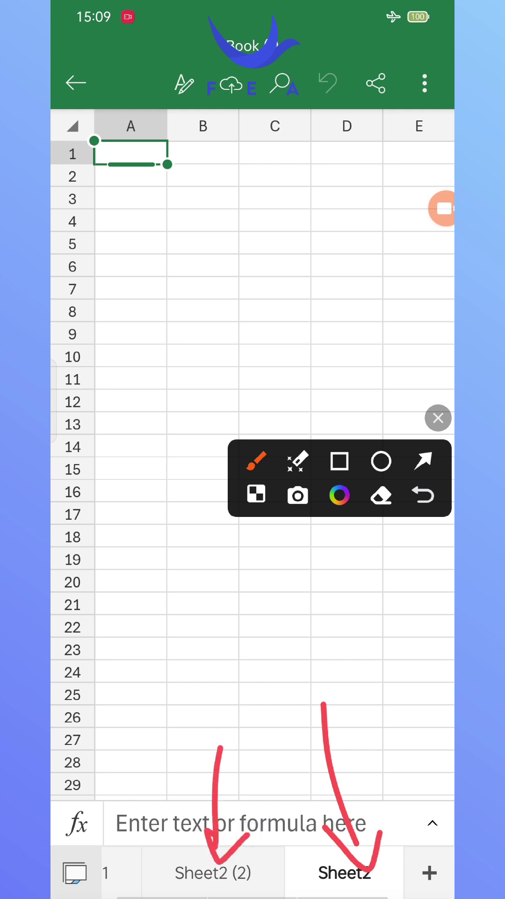
{"action": "left_click_drag", "start_coordinate": [227, 752], "coordinate": [224, 835]}
{"action": "mouse_move", "coordinate": [294, 583]}
{"action": "left_mouse_down"}
{"action": "mouse_move", "coordinate": [282, 650]}
{"action": "mouse_move", "coordinate": [340, 628]}
{"action": "left_mouse_up"}
{"action": "left_click_drag", "start_coordinate": [362, 569], "coordinate": [351, 668]}
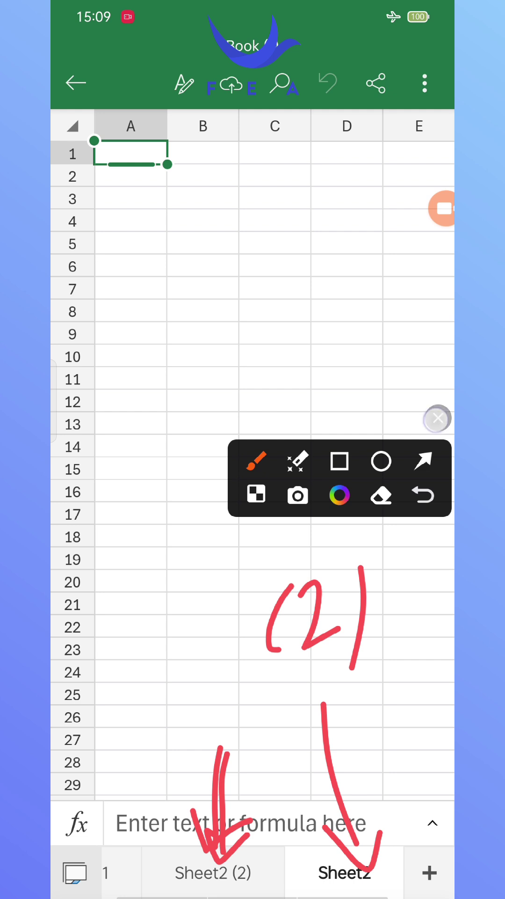
{"action": "left_click", "coordinate": [438, 418]}
{"action": "left_click_drag", "start_coordinate": [283, 864], "coordinate": [335, 864]}
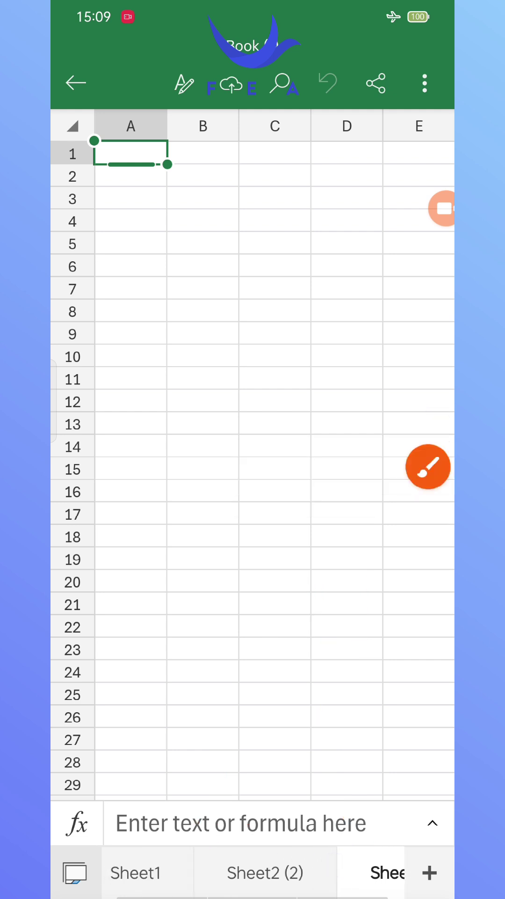
Step: Delete the Sheet2 (2) copy, confirm, and return to Sheet2's options
{"action": "left_click", "coordinate": [285, 868]}
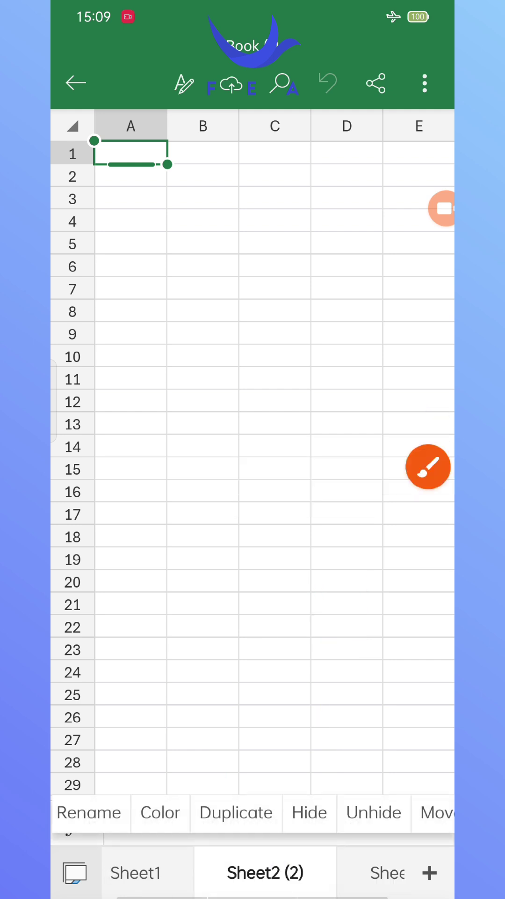
{"action": "left_click_drag", "start_coordinate": [316, 812], "coordinate": [206, 813]}
{"action": "left_click", "coordinate": [409, 812]}
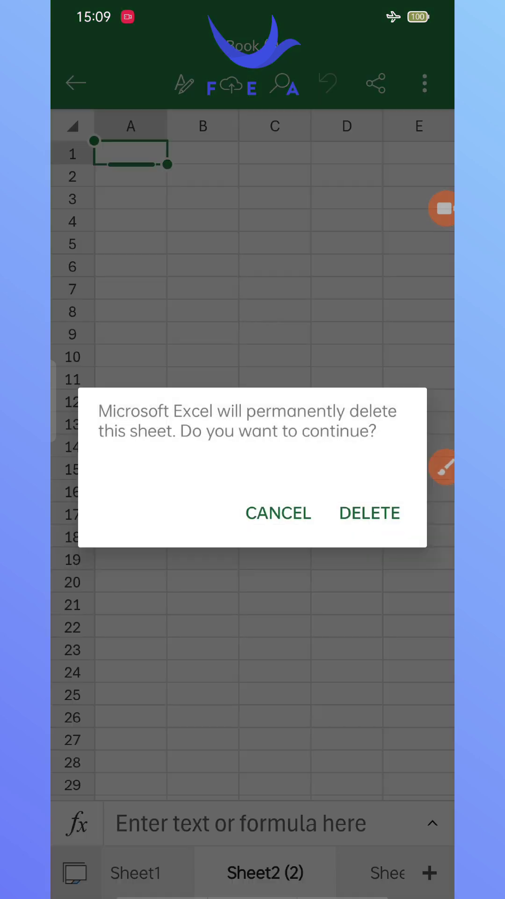
{"action": "left_click", "coordinate": [370, 512]}
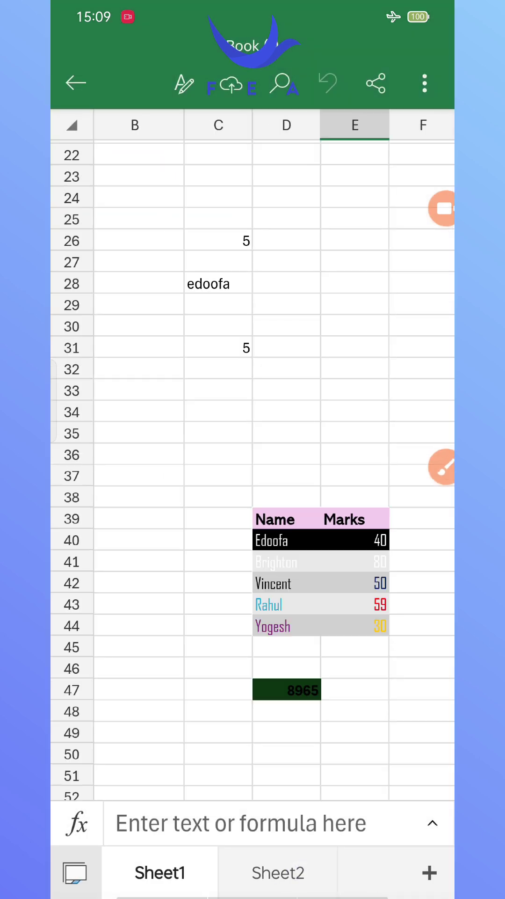
{"action": "left_click", "coordinate": [282, 872]}
{"action": "left_click_drag", "start_coordinate": [316, 812], "coordinate": [214, 812]}
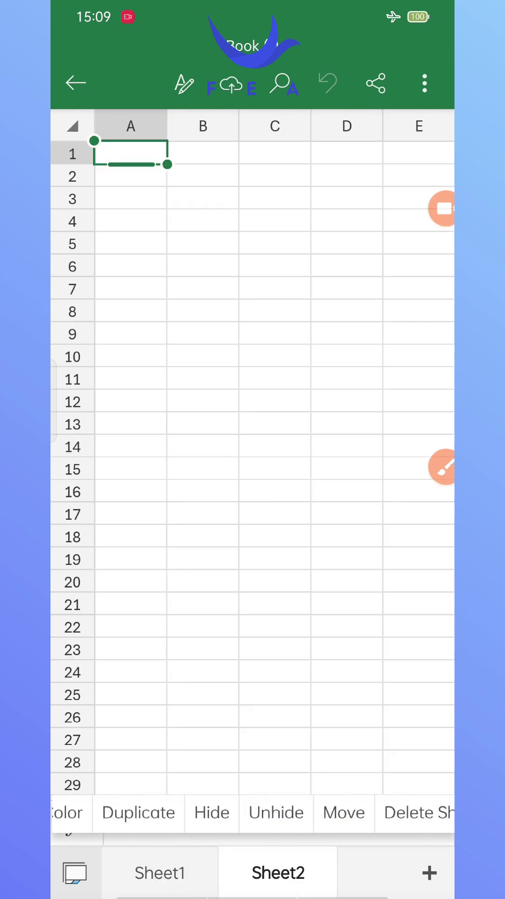
{"action": "left_click_drag", "start_coordinate": [310, 813], "coordinate": [379, 812]}
{"action": "left_click_drag", "start_coordinate": [341, 812], "coordinate": [386, 812]}
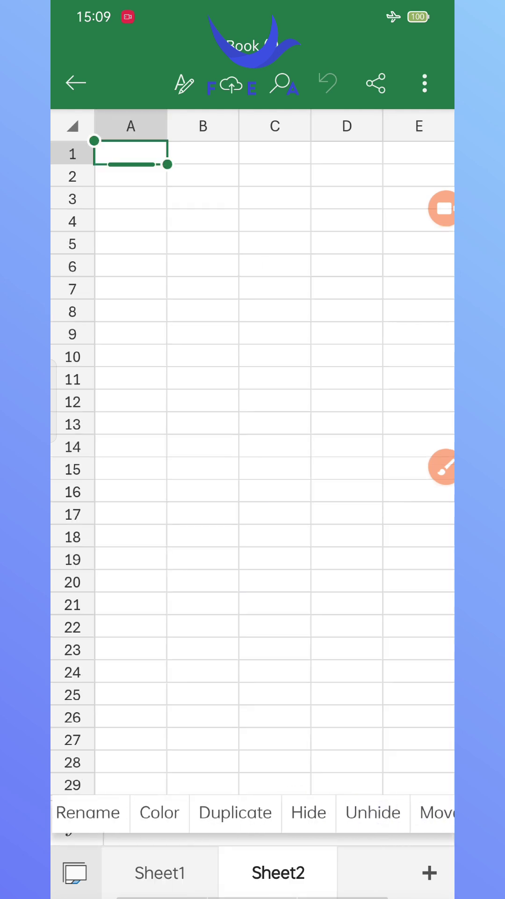
Step: Colour the Sheet2 tab green
{"action": "left_click", "coordinate": [443, 467]}
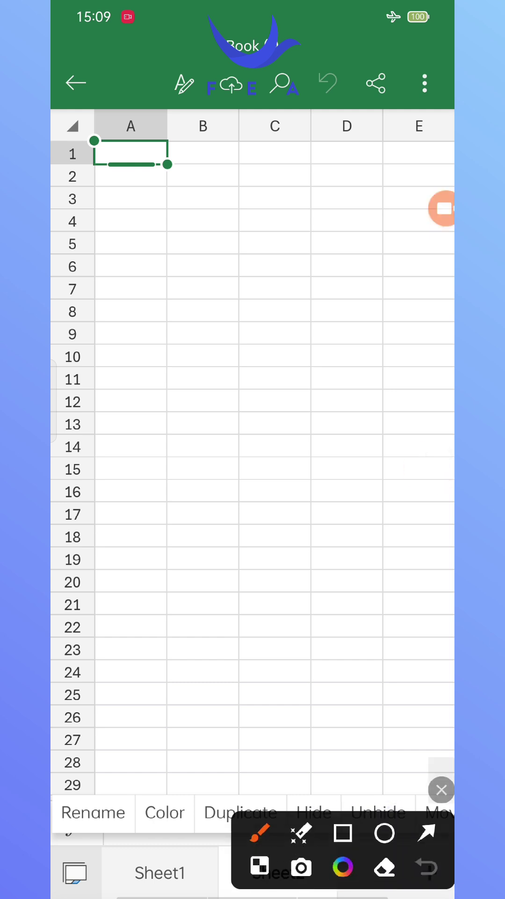
{"action": "left_click_drag", "start_coordinate": [171, 780], "coordinate": [186, 764]}
{"action": "left_click_drag", "start_coordinate": [106, 773], "coordinate": [126, 782]}
{"action": "mouse_move", "coordinate": [223, 764]}
{"action": "left_mouse_down"}
{"action": "mouse_move", "coordinate": [201, 693]}
{"action": "mouse_move", "coordinate": [143, 688]}
{"action": "mouse_move", "coordinate": [152, 672]}
{"action": "left_mouse_up"}
{"action": "left_click", "coordinate": [442, 789]}
{"action": "left_click", "coordinate": [281, 873]}
{"action": "left_click", "coordinate": [295, 881]}
{"action": "left_click", "coordinate": [278, 873]}
{"action": "left_click", "coordinate": [164, 813]}
{"action": "left_click", "coordinate": [239, 752]}
Step: Colour the Sheet1 tab standard red, then select cell C43
{"action": "left_click", "coordinate": [133, 762]}
{"action": "left_click", "coordinate": [433, 823]}
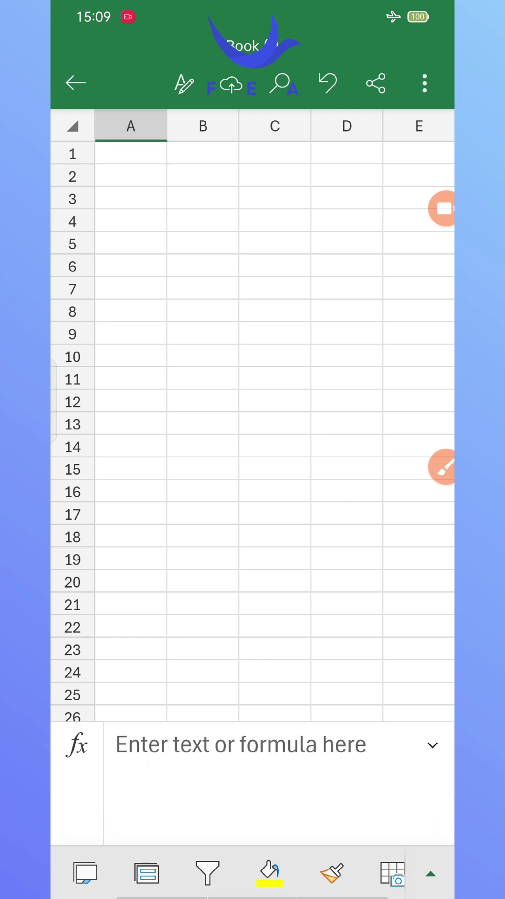
{"action": "left_click", "coordinate": [432, 873]}
{"action": "left_click", "coordinate": [432, 574]}
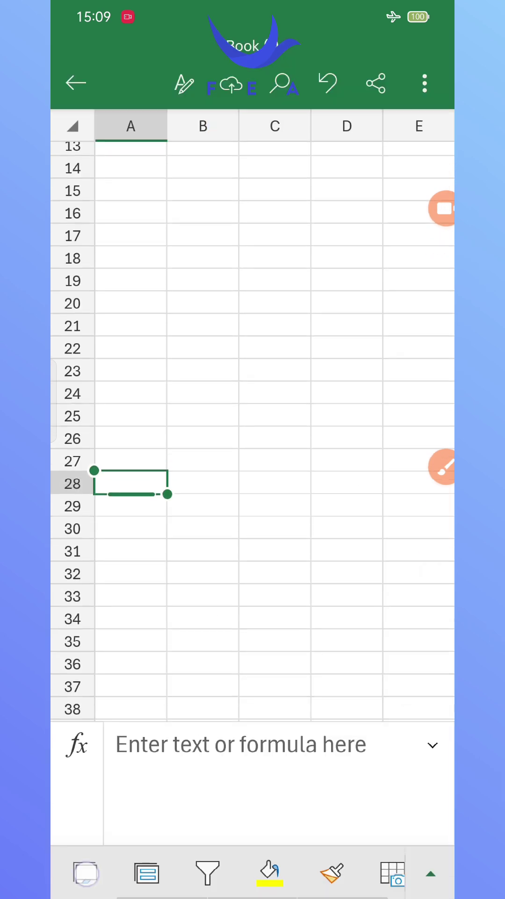
{"action": "left_click", "coordinate": [177, 873]}
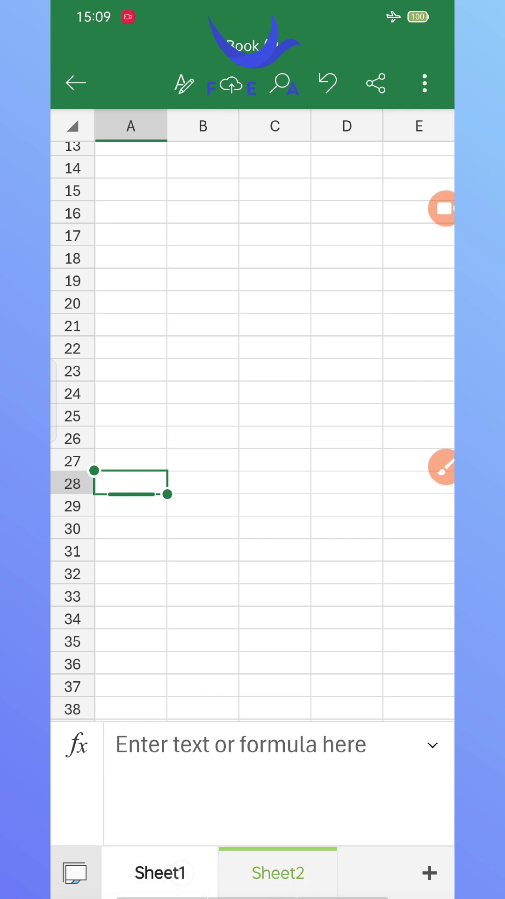
{"action": "left_click", "coordinate": [162, 812]}
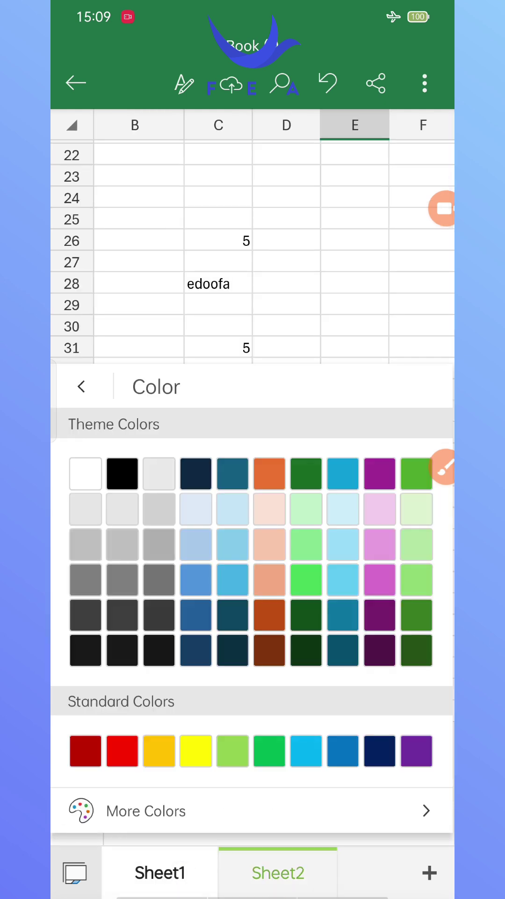
{"action": "left_click", "coordinate": [120, 748]}
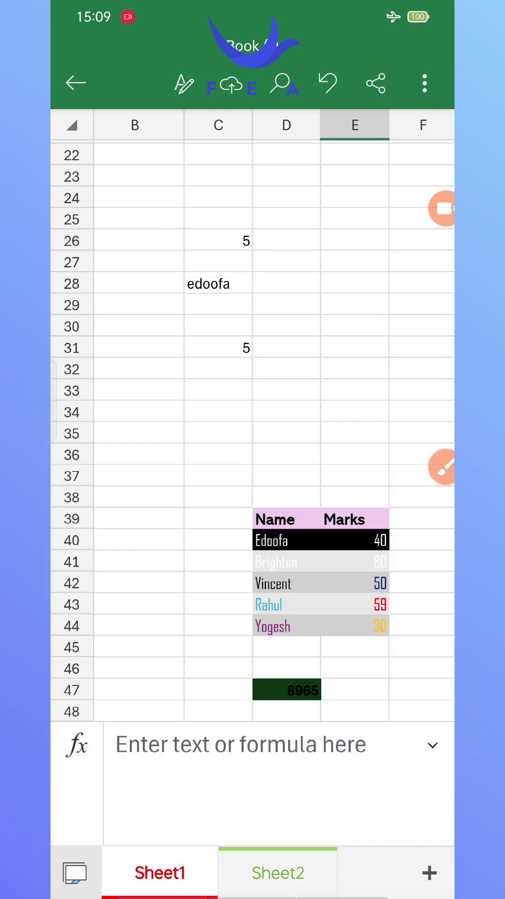
{"action": "left_click", "coordinate": [219, 603]}
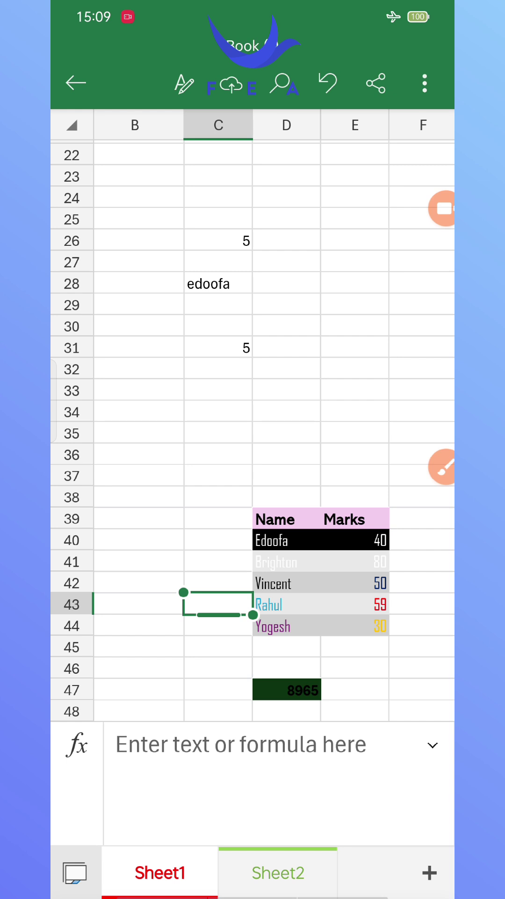
Step: Rename the Sheet2 tab to 'class 2'
{"action": "double_click", "coordinate": [278, 872]}
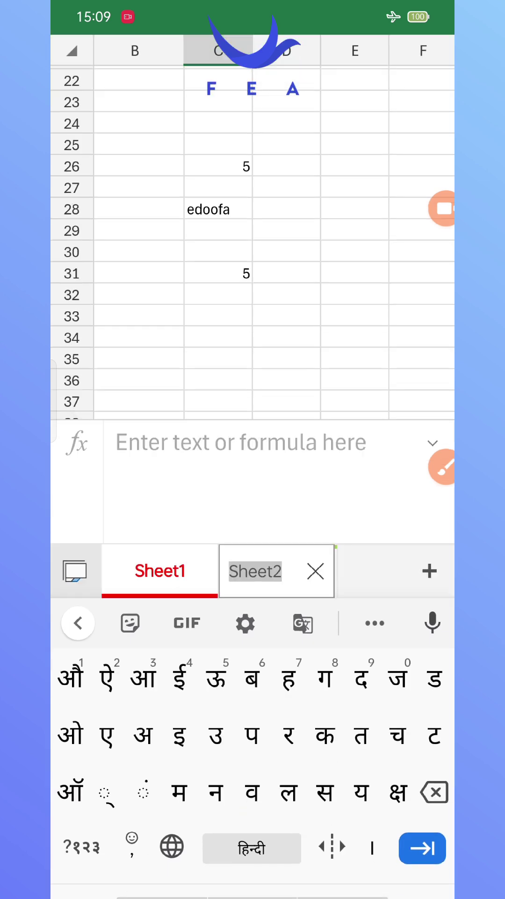
{"action": "left_click", "coordinate": [171, 845]}
{"action": "type", "text": "c"}
{"action": "key", "text": "BackSpace"}
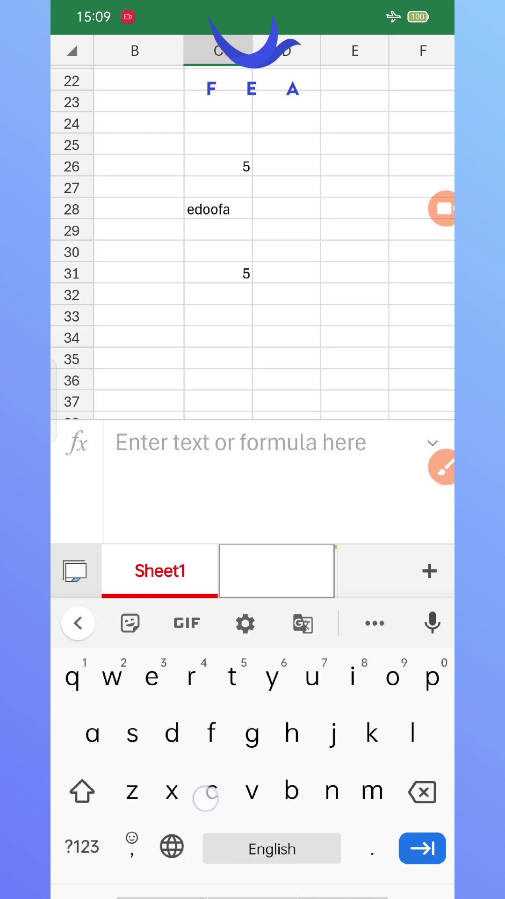
{"action": "type", "text": "class"}
{"action": "left_click", "coordinate": [82, 846]}
{"action": "type", "text": "2"}
{"action": "key", "text": "Return"}
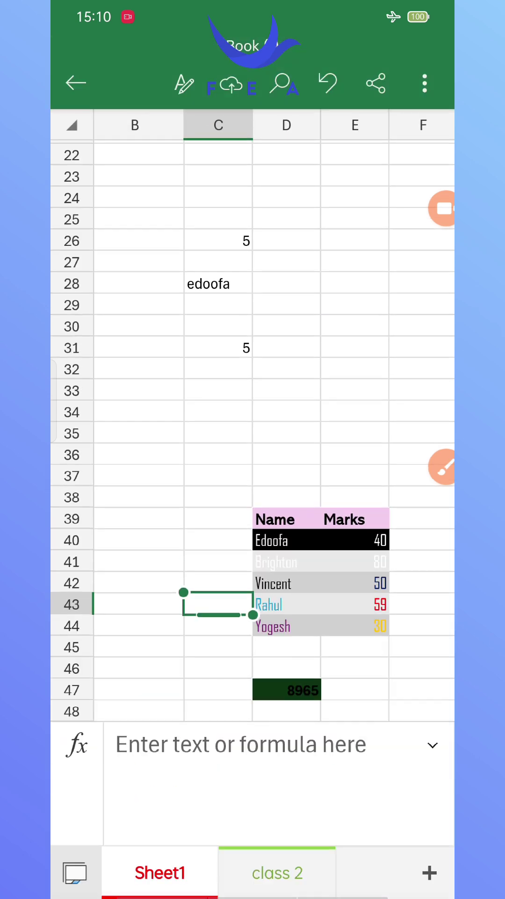
Step: Rename Sheet1 to 'class 1' and switch to the class 2 sheet
{"action": "left_click", "coordinate": [173, 873]}
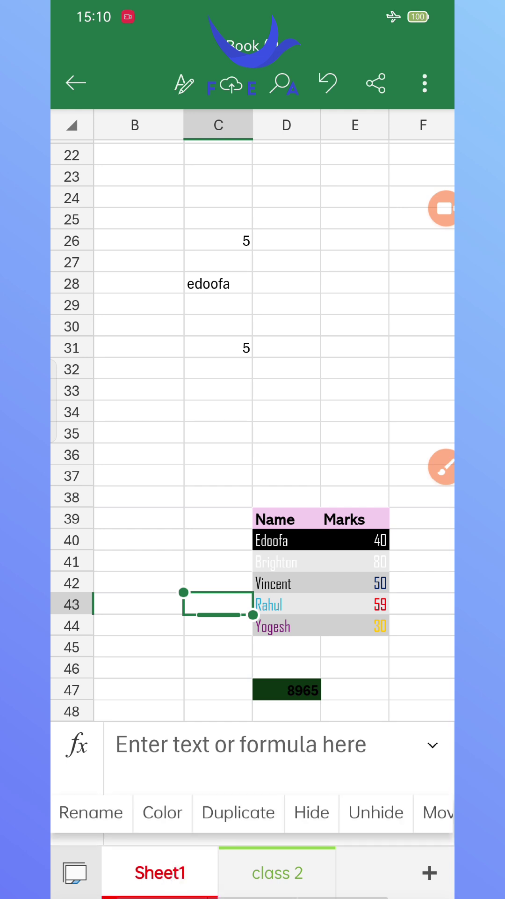
{"action": "left_click", "coordinate": [90, 813]}
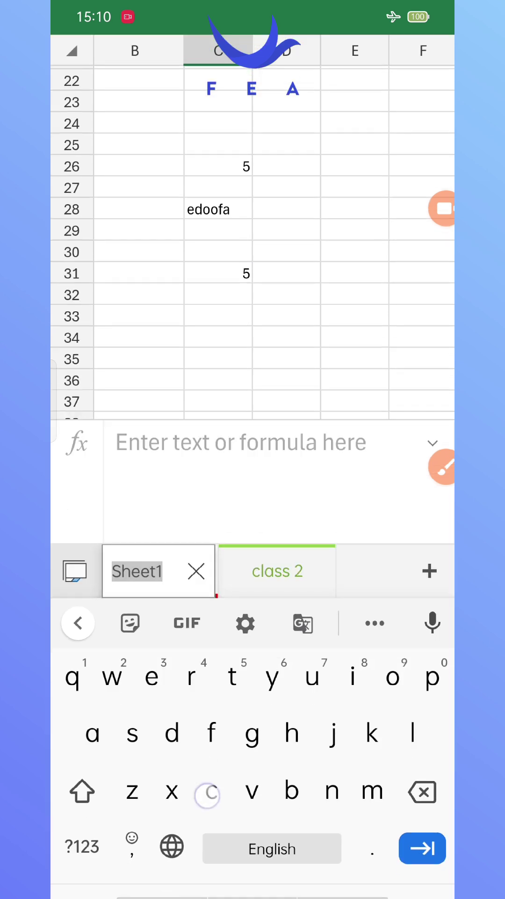
{"action": "type", "text": "class"}
{"action": "left_click", "coordinate": [83, 846]}
{"action": "type", "text": "1"}
{"action": "left_click", "coordinate": [423, 849]}
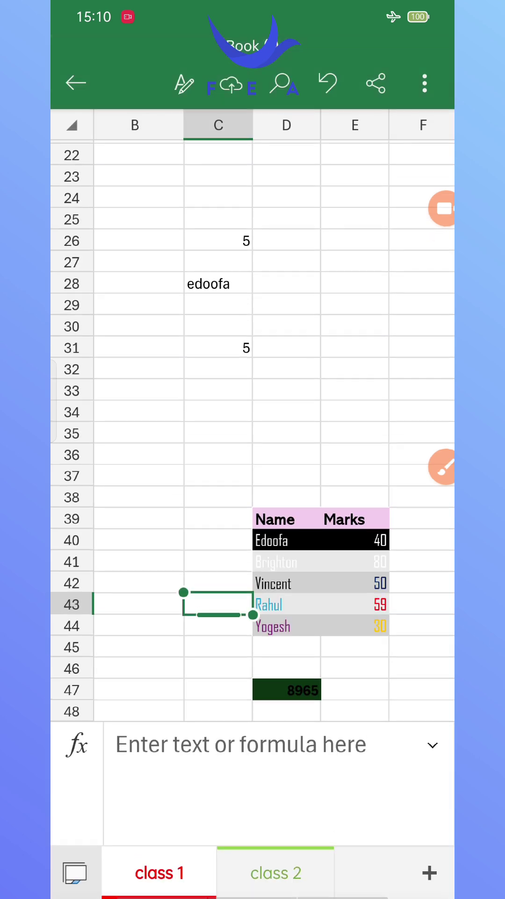
{"action": "left_click", "coordinate": [276, 873]}
{"action": "scroll", "coordinate": [301, 620], "scroll_direction": "up", "scroll_amount": 5}
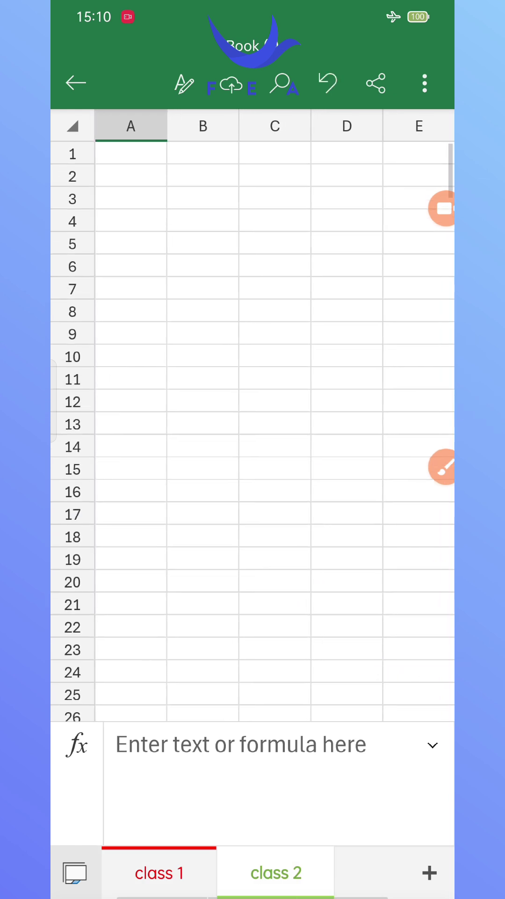